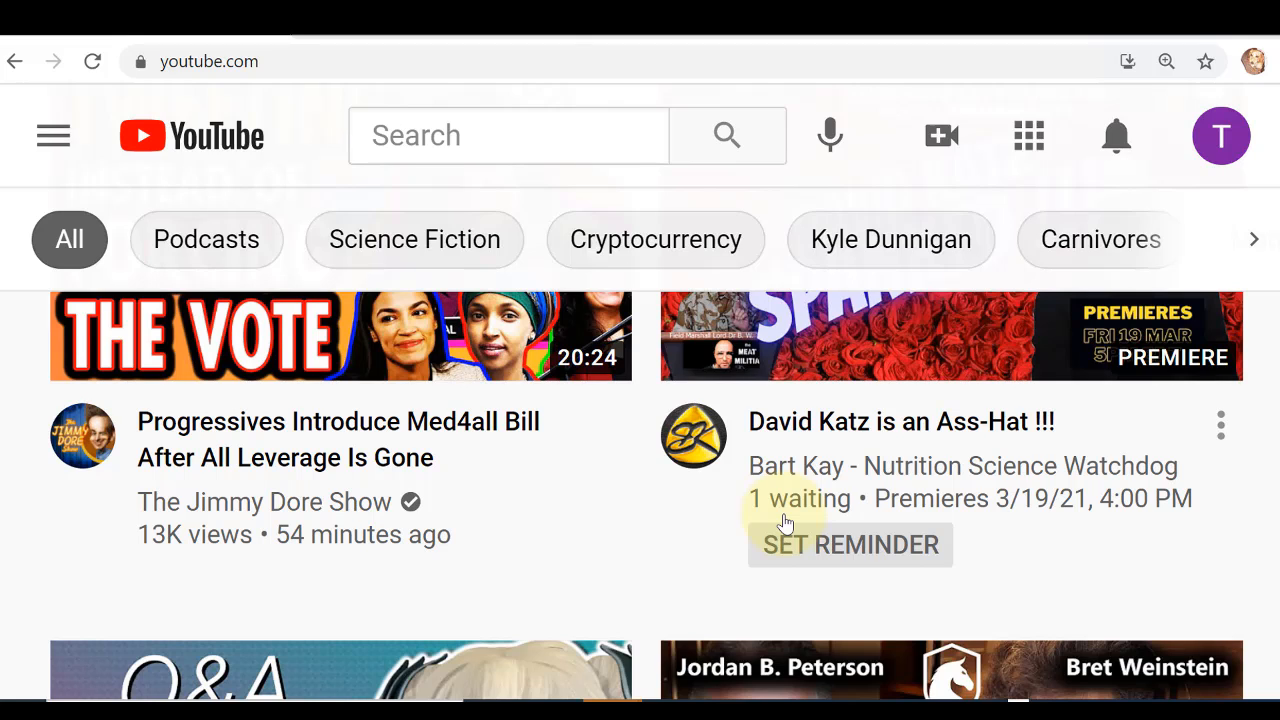
- Start going live on YouTube, request to enable live streaming, and open the phone verification page for the account
{"action": "left_click", "coordinate": [937, 152]}
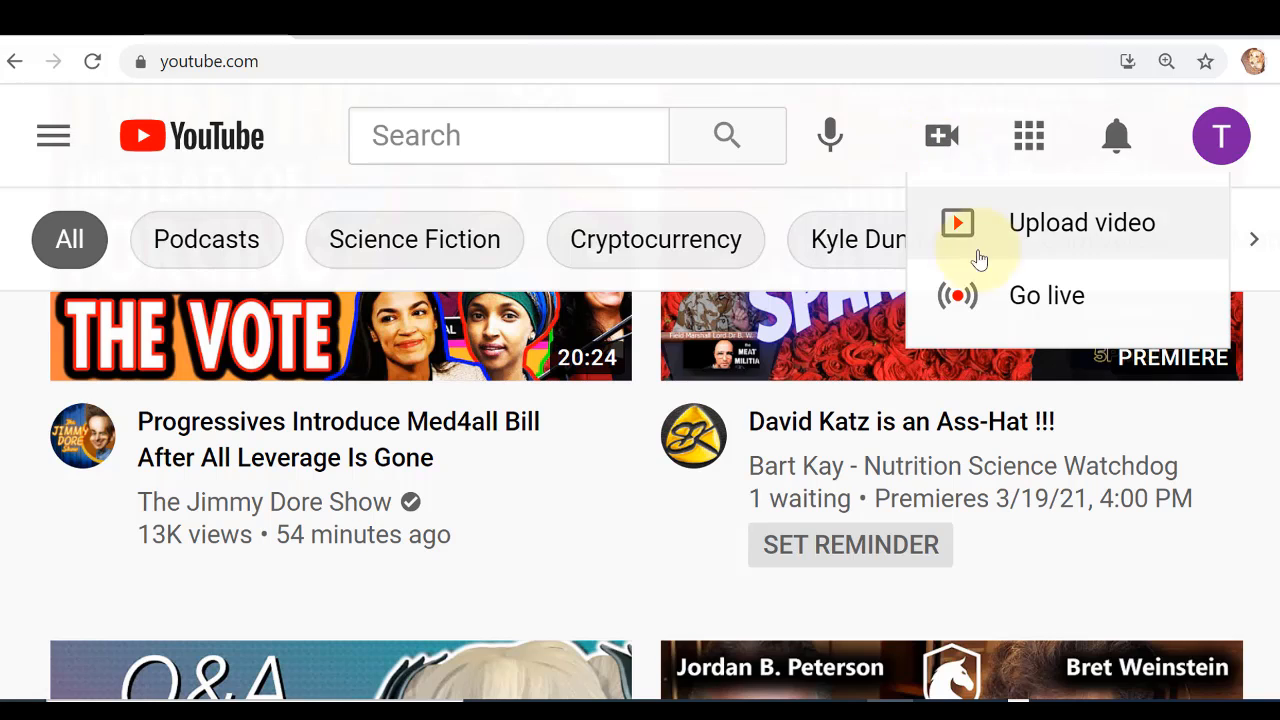
{"action": "left_click", "coordinate": [975, 292]}
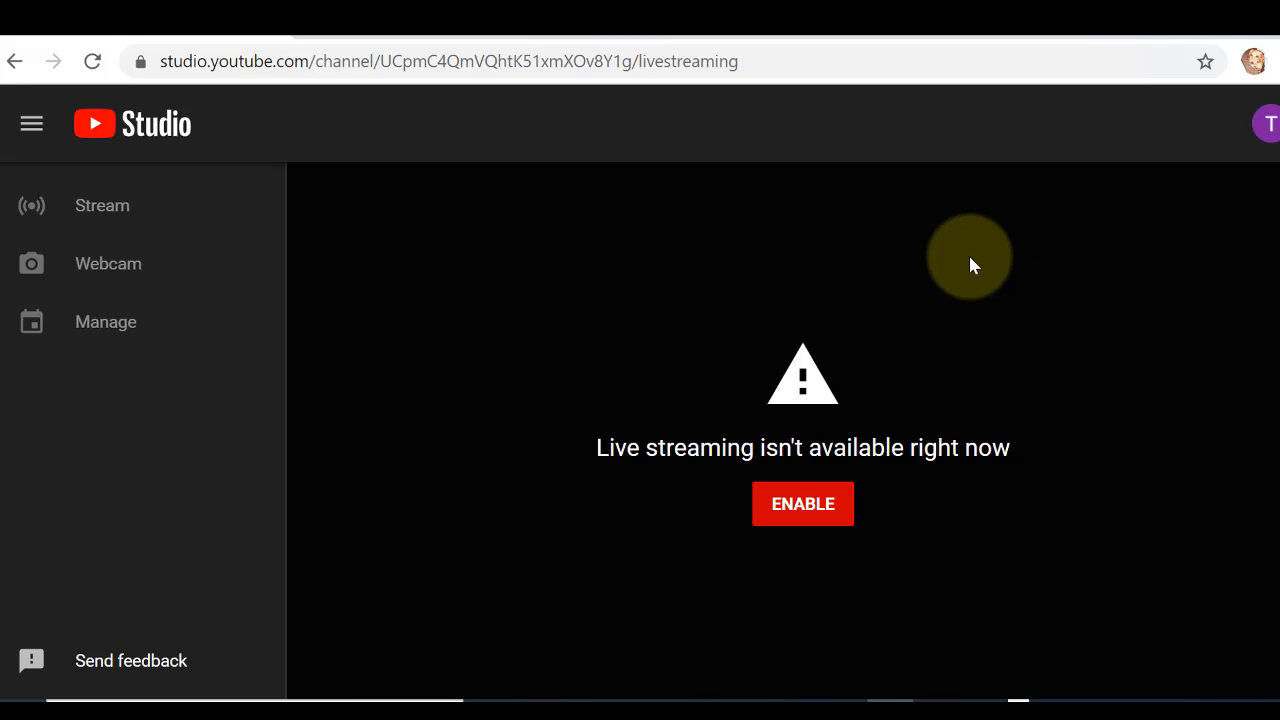
{"action": "left_click", "coordinate": [834, 518]}
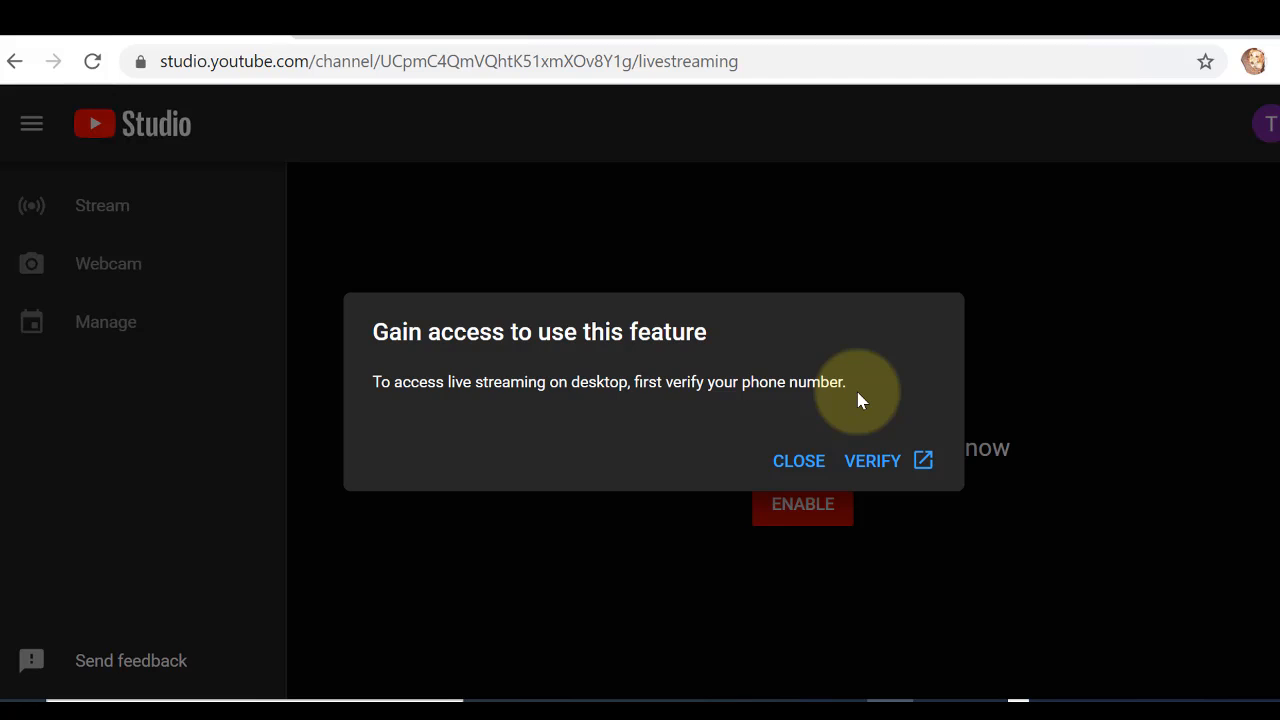
{"action": "left_click", "coordinate": [893, 468]}
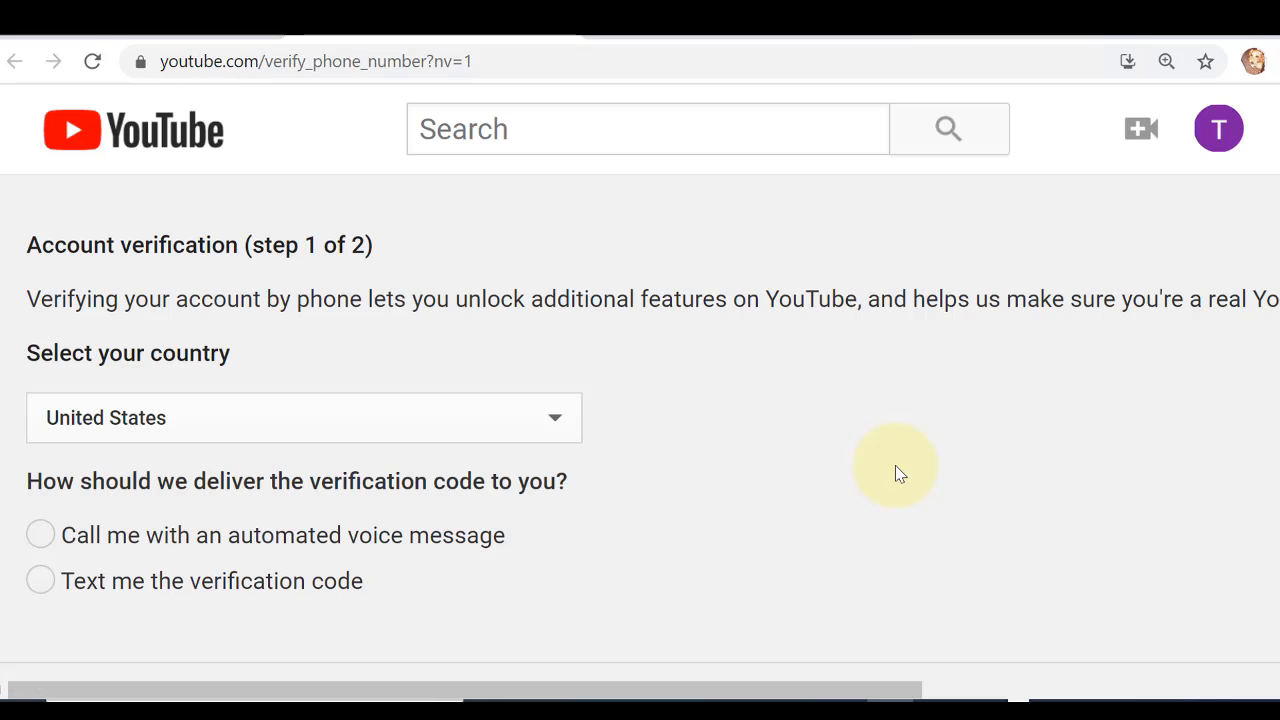
{"action": "scroll", "coordinate": [637, 518], "scroll_direction": "down", "scroll_amount": 3}
{"action": "scroll", "coordinate": [637, 518], "scroll_direction": "up", "scroll_amount": 3}
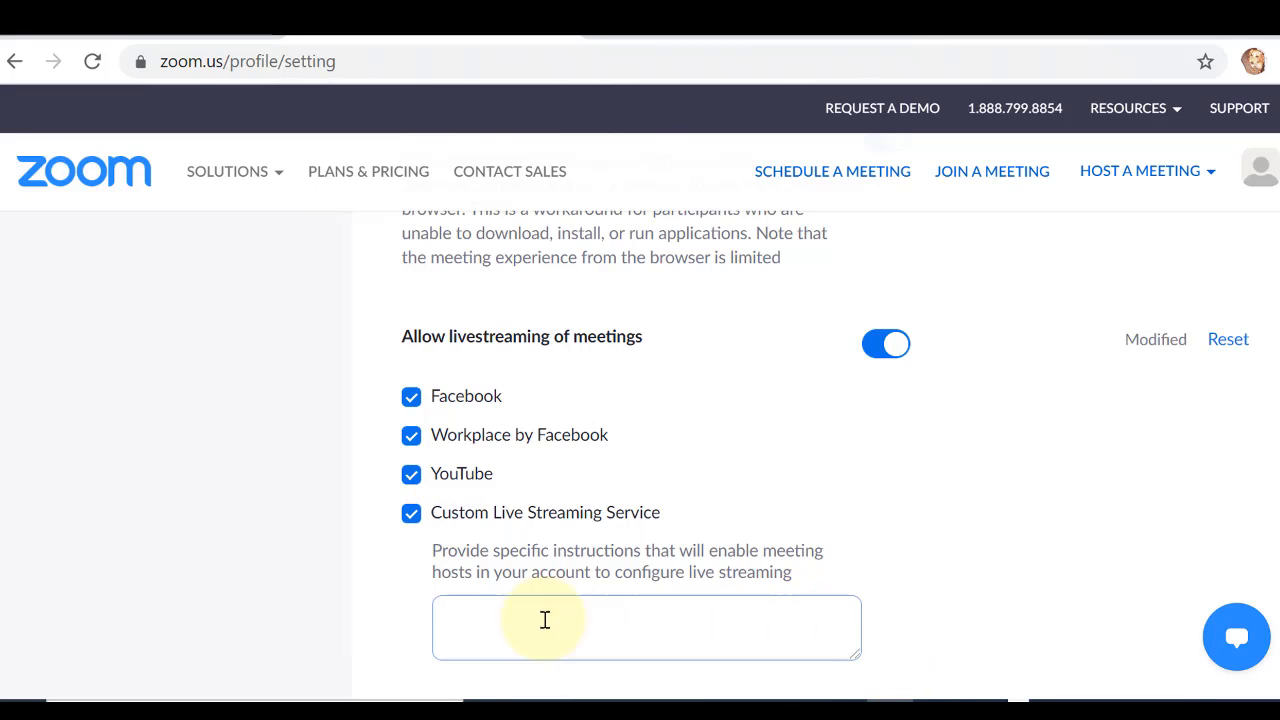
- Switch to the Zoom app, start a new meeting, and dismiss the audio conference options
{"action": "left_click", "coordinate": [395, 697]}
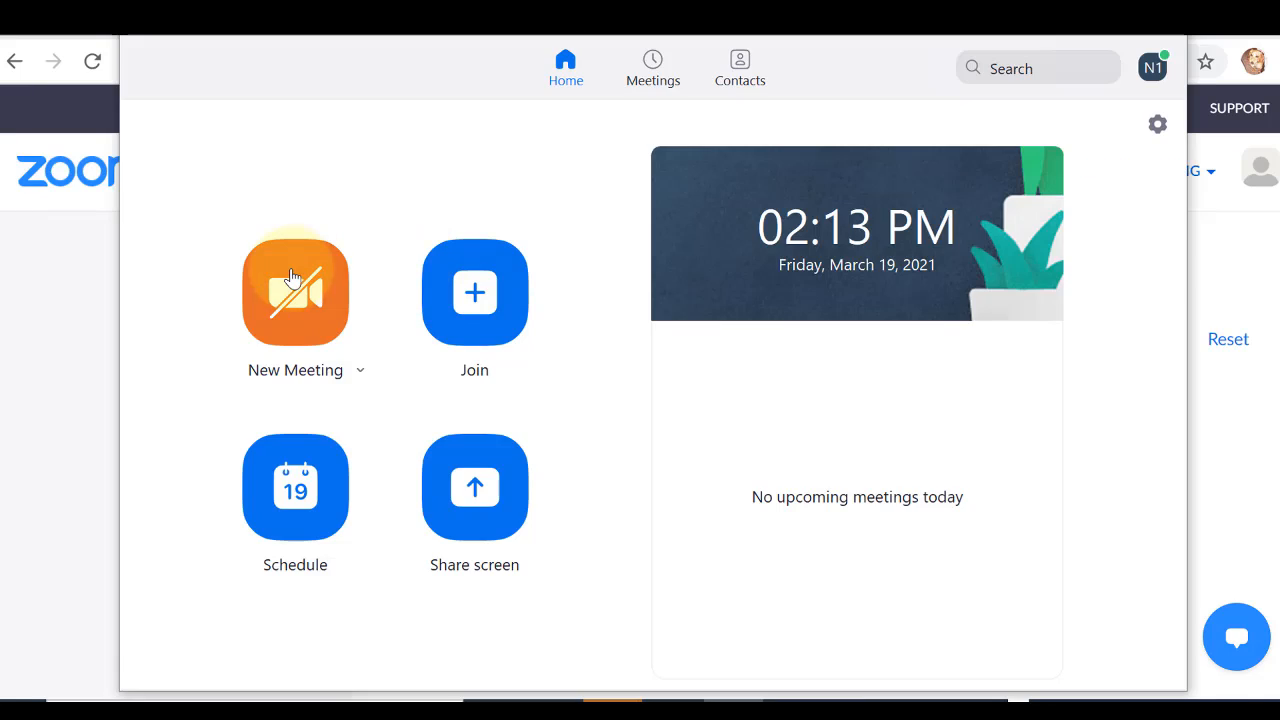
{"action": "left_click", "coordinate": [294, 286]}
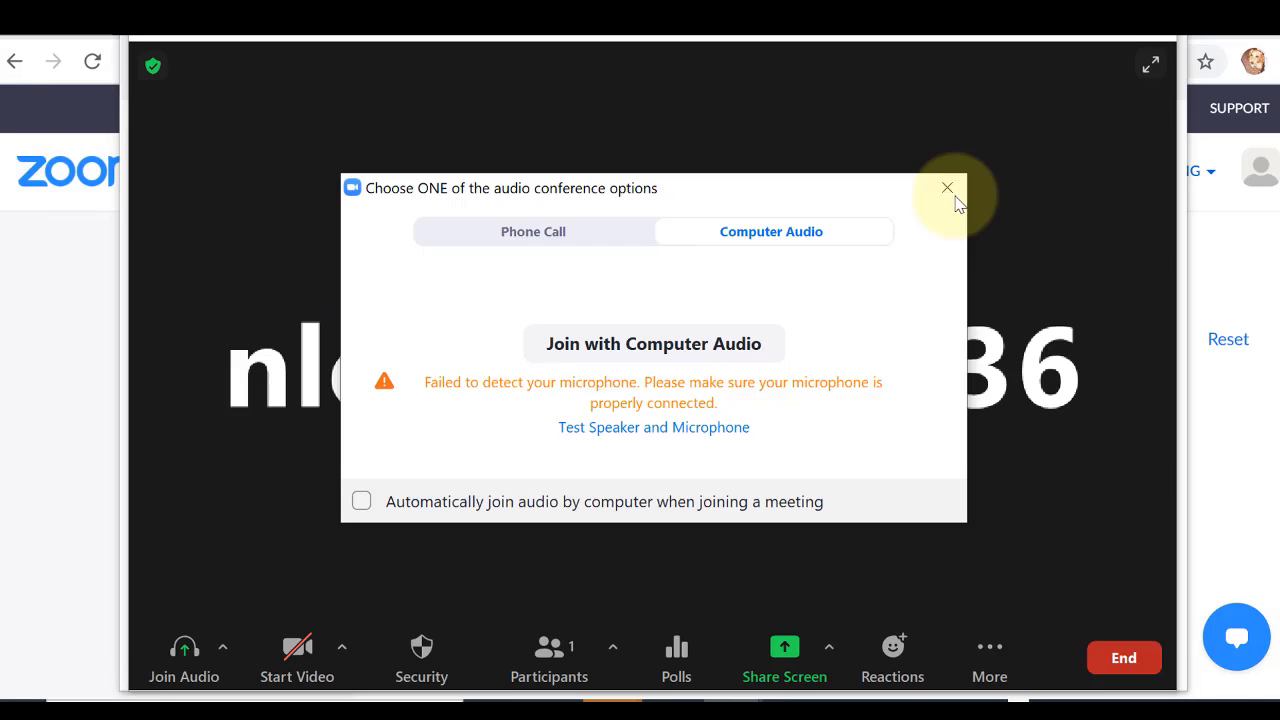
{"action": "left_click", "coordinate": [946, 189]}
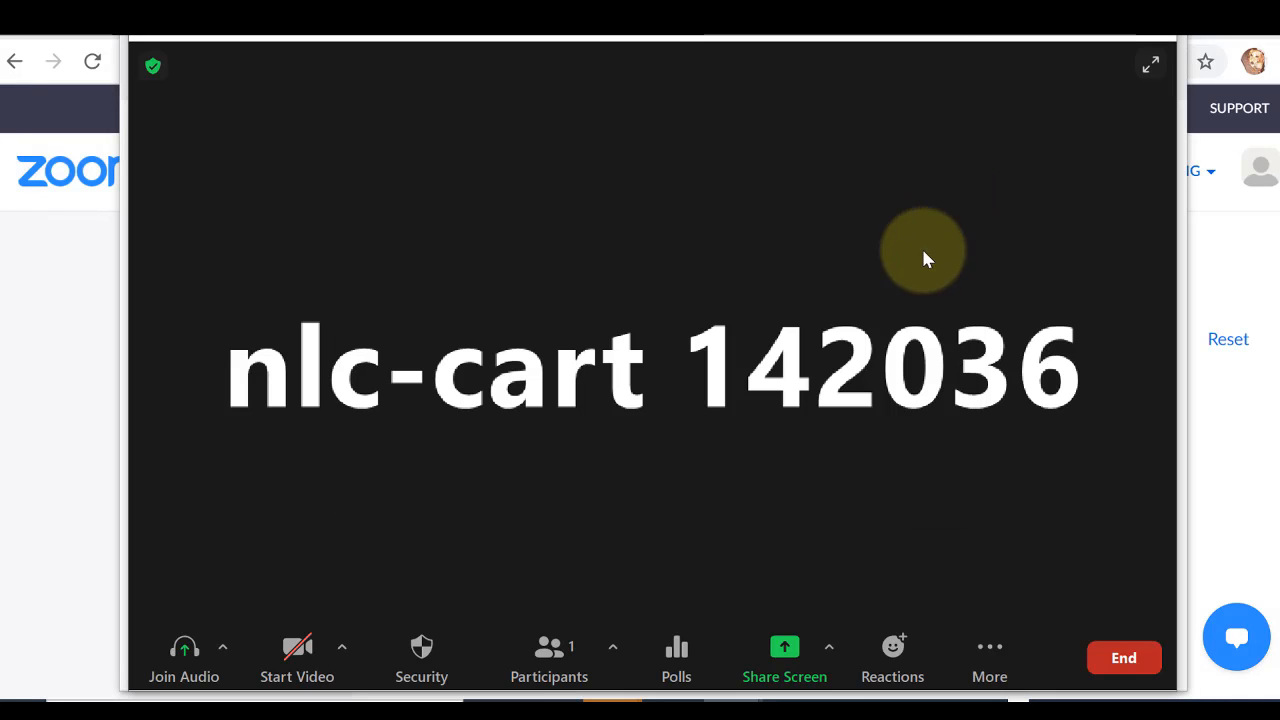
- Choose to stream the meeting live on YouTube, select the Google account, and grant Zoom both requested YouTube permissions
{"action": "left_click", "coordinate": [995, 660]}
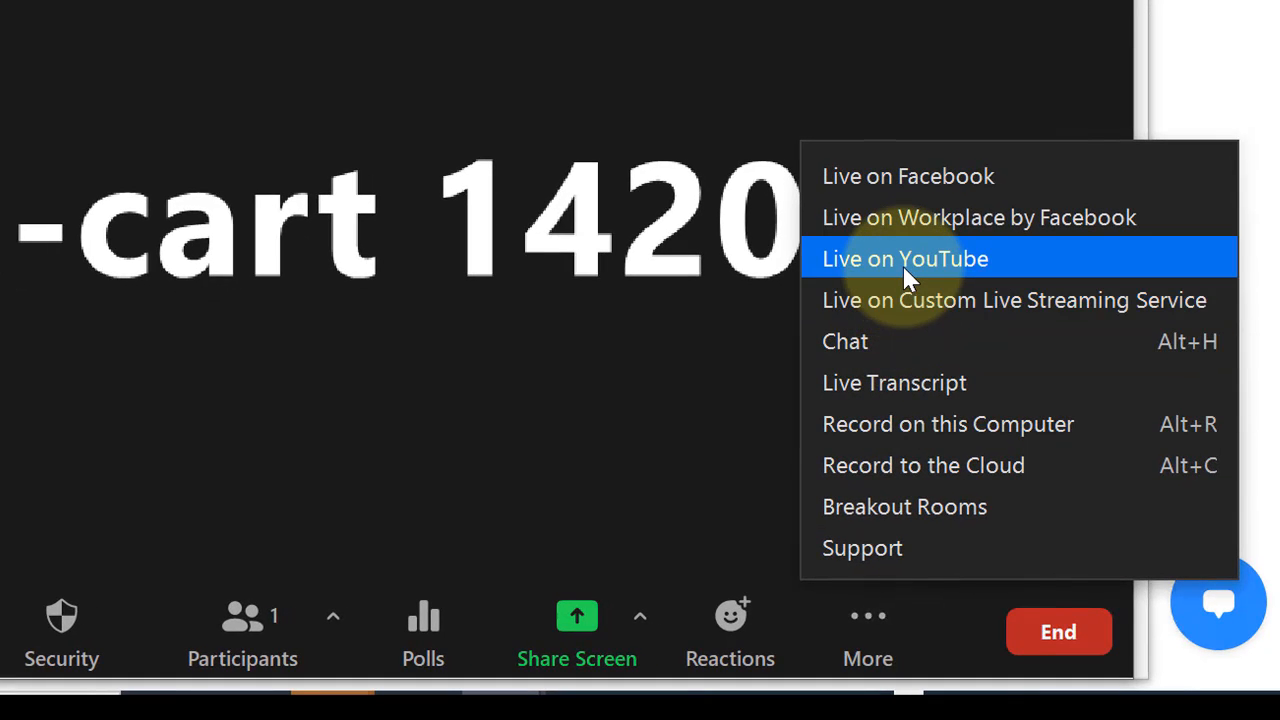
{"action": "left_click", "coordinate": [908, 278]}
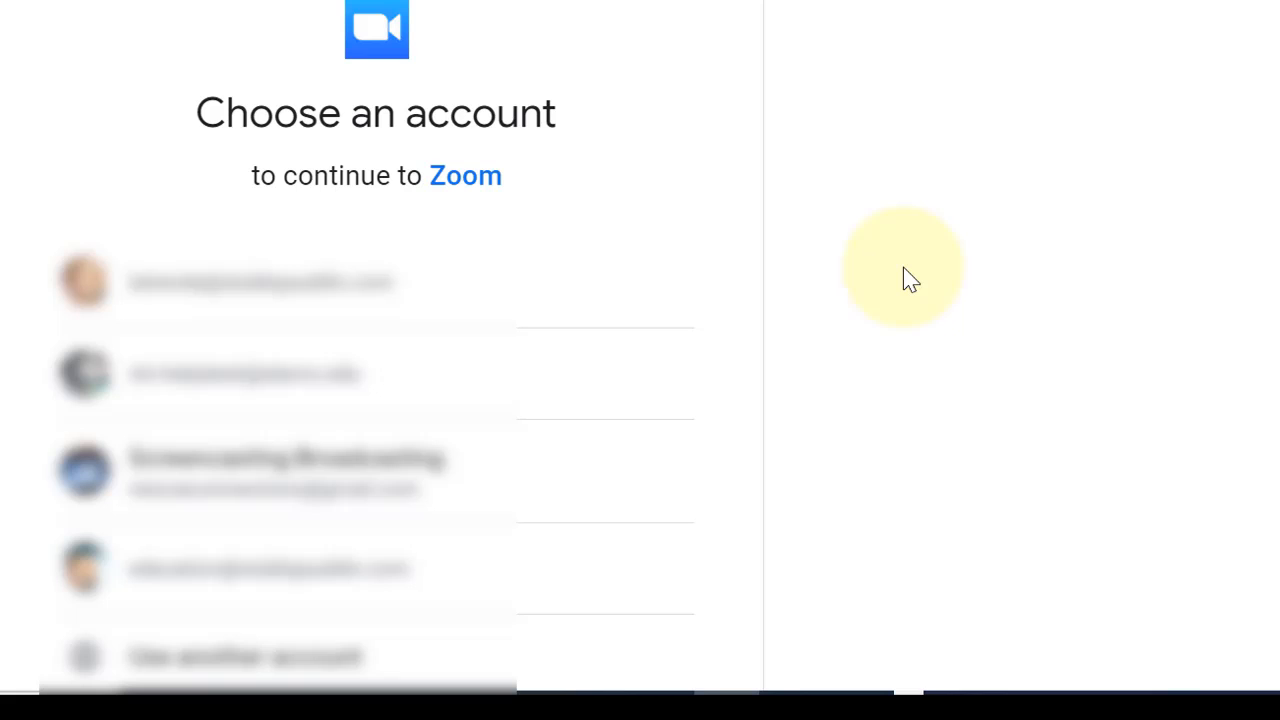
{"action": "left_click", "coordinate": [314, 400]}
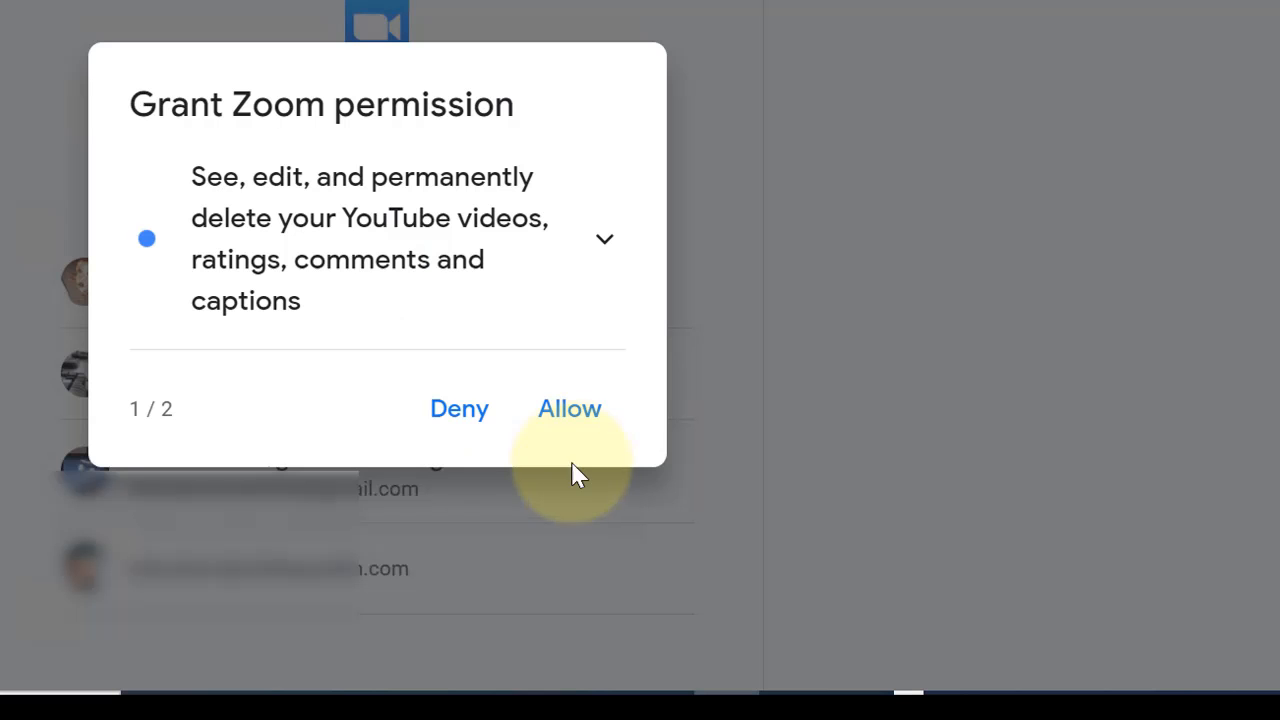
{"action": "left_click", "coordinate": [575, 432]}
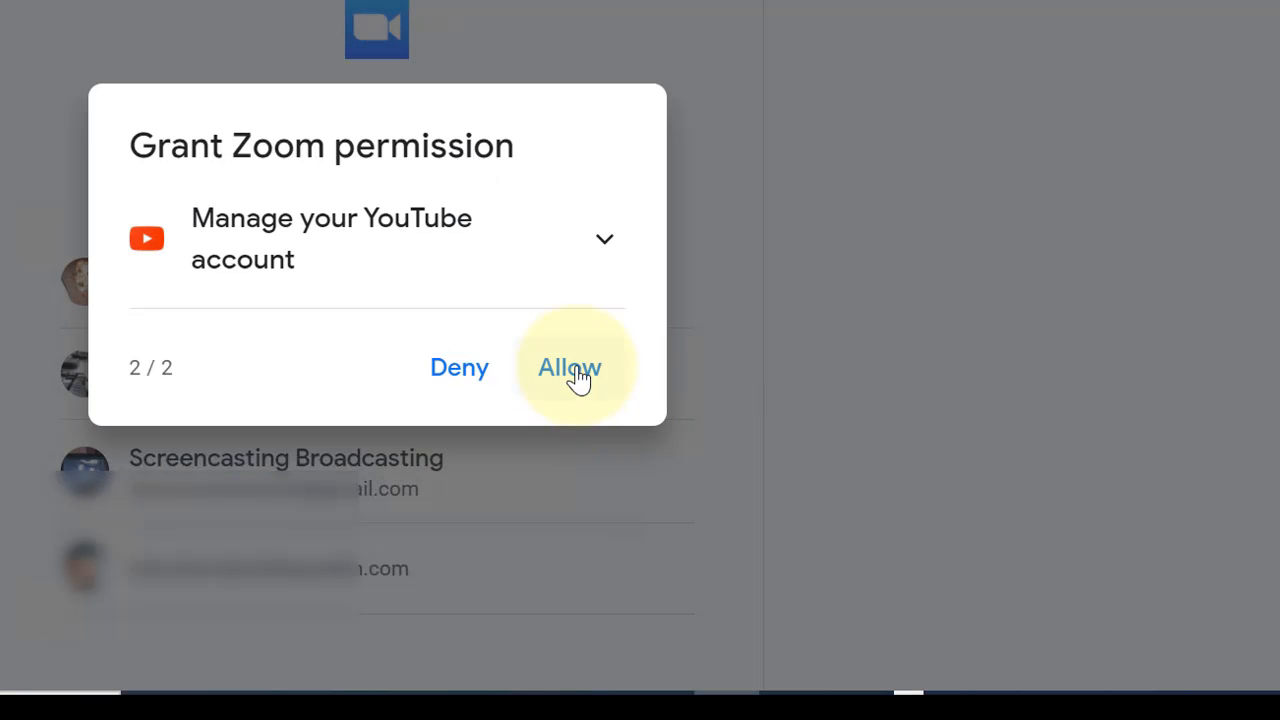
{"action": "left_click", "coordinate": [574, 377]}
{"action": "left_click", "coordinate": [649, 594]}
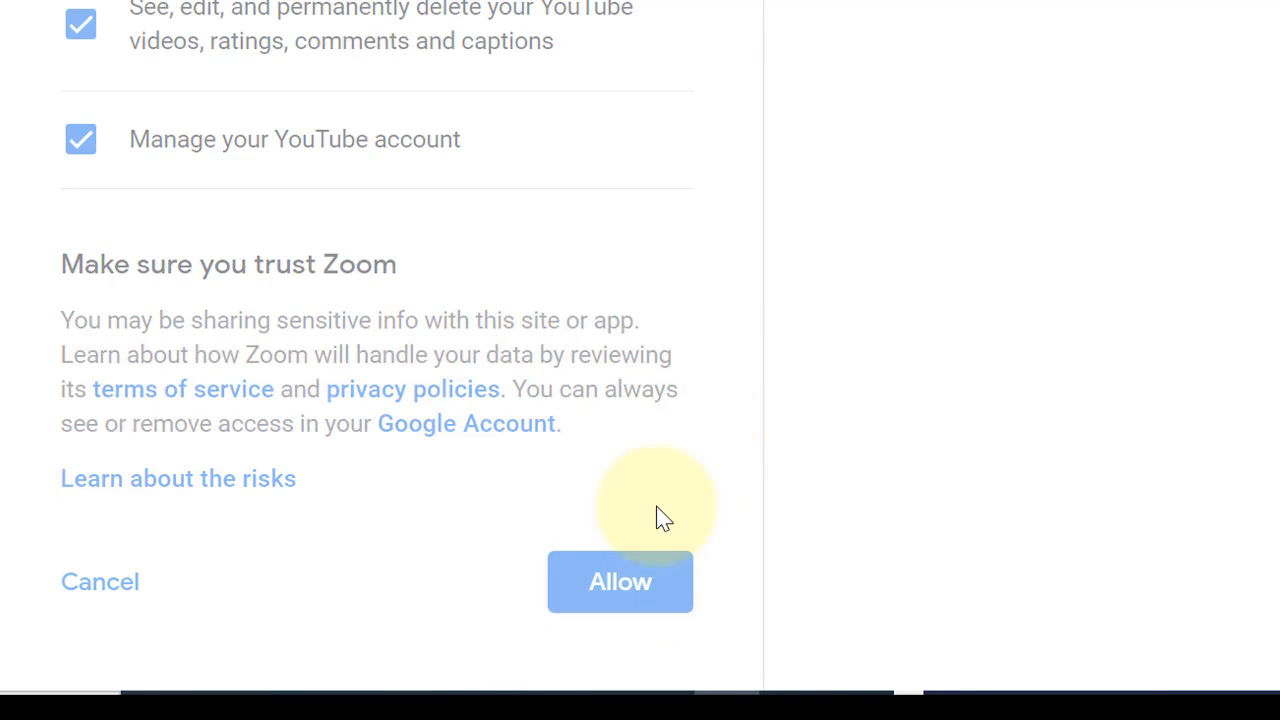
- Title the YouTube stream "test live session", set its privacy to Unlisted, and go live
{"action": "left_click", "coordinate": [531, 257]}
{"action": "left_click_drag", "start_coordinate": [531, 257], "coordinate": [9, 263]}
{"action": "type", "text": "test live session"}
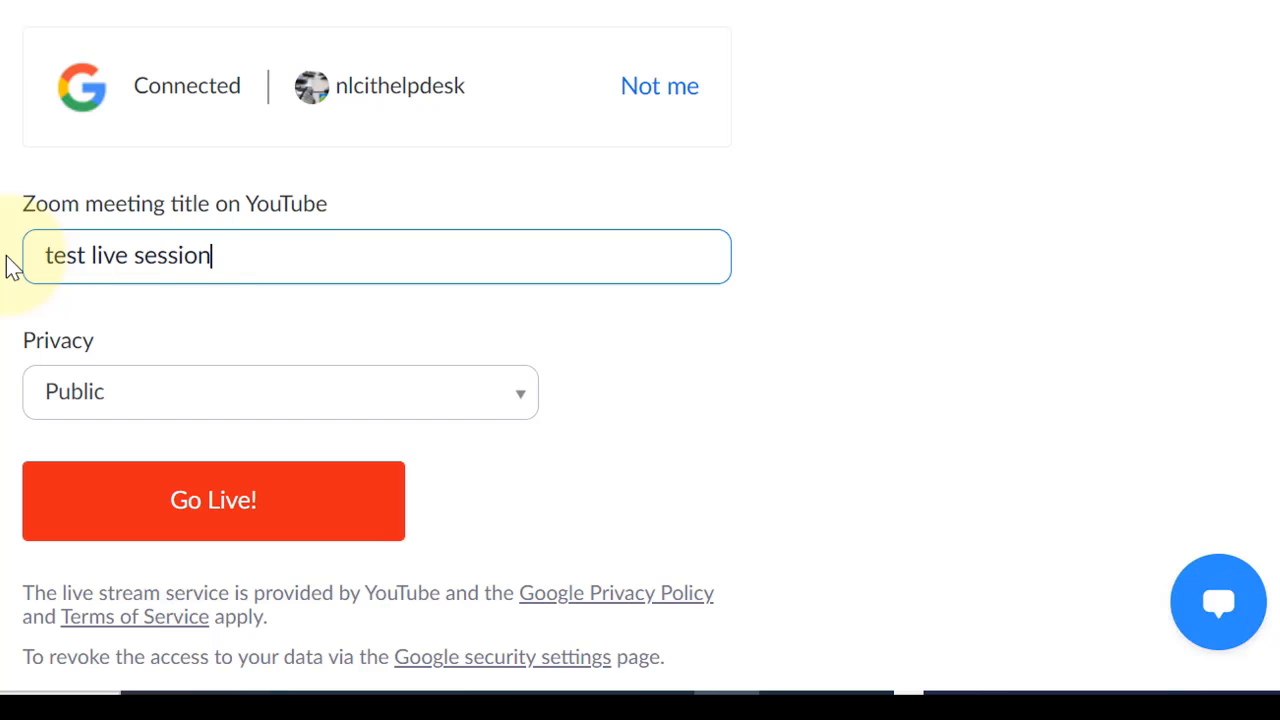
{"action": "left_click", "coordinate": [522, 402]}
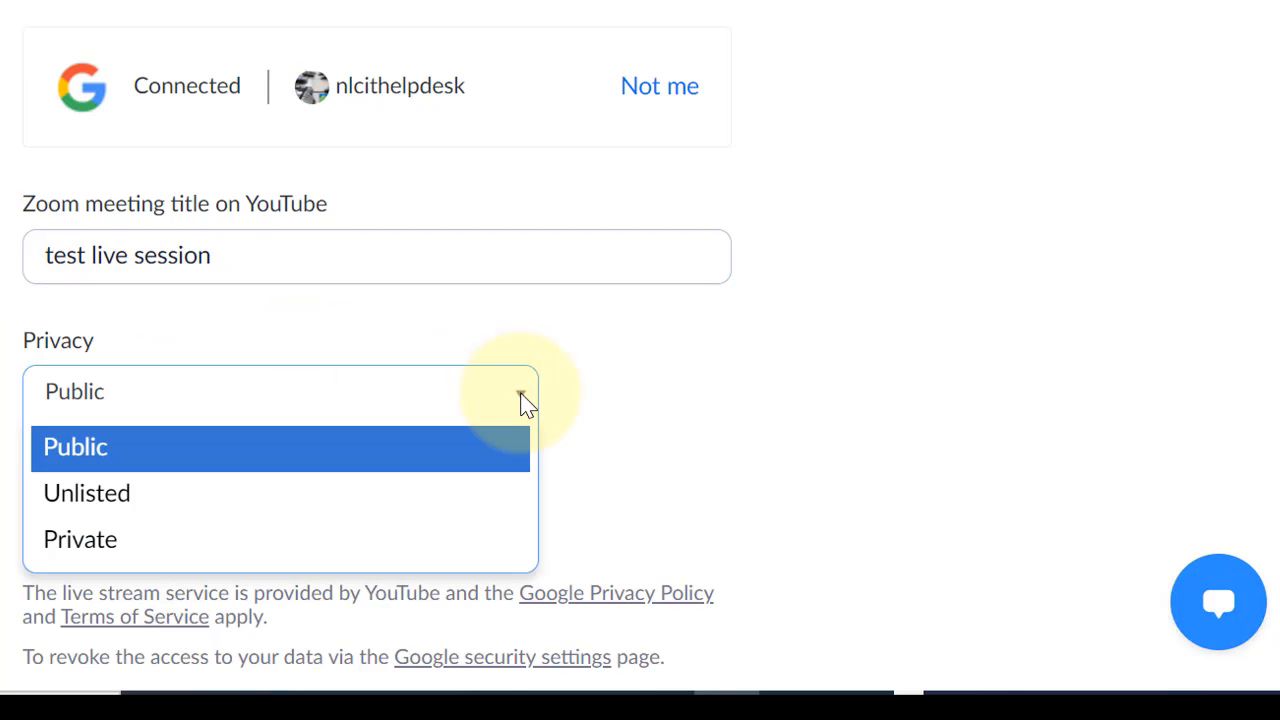
{"action": "left_click", "coordinate": [345, 492]}
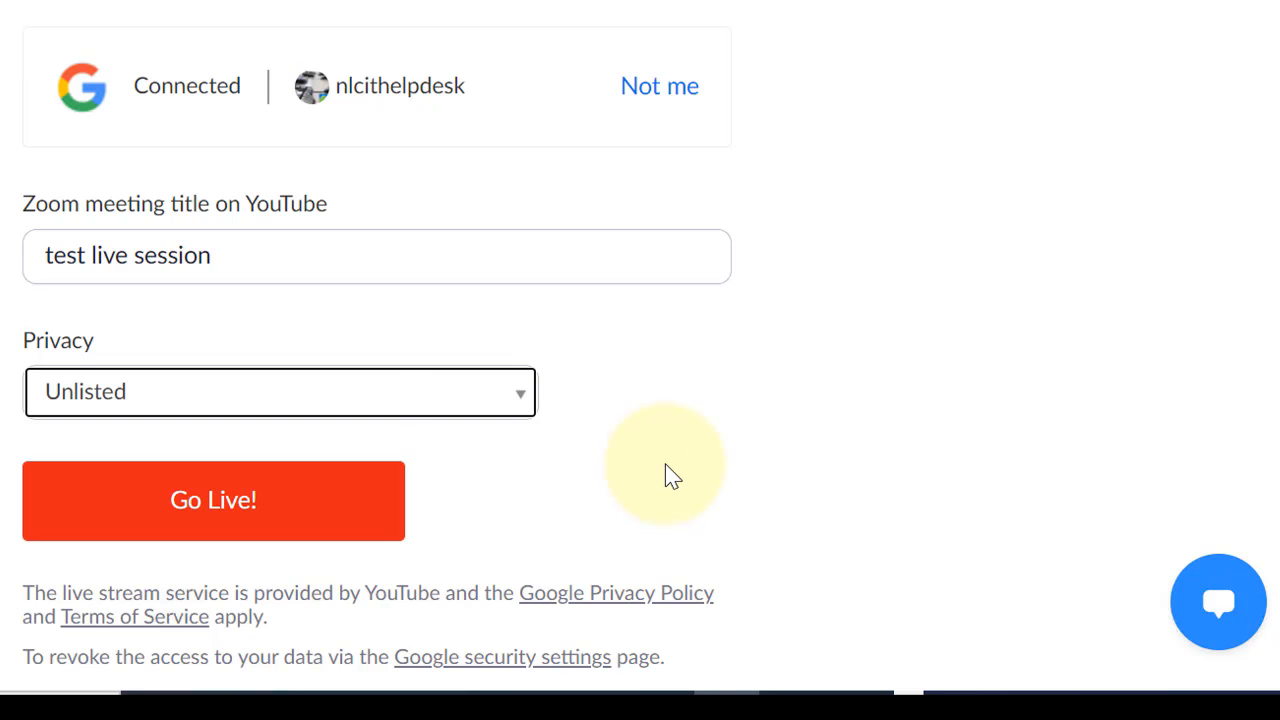
{"action": "scroll", "coordinate": [674, 476], "scroll_direction": "down", "scroll_amount": 2}
{"action": "left_click", "coordinate": [335, 370]}
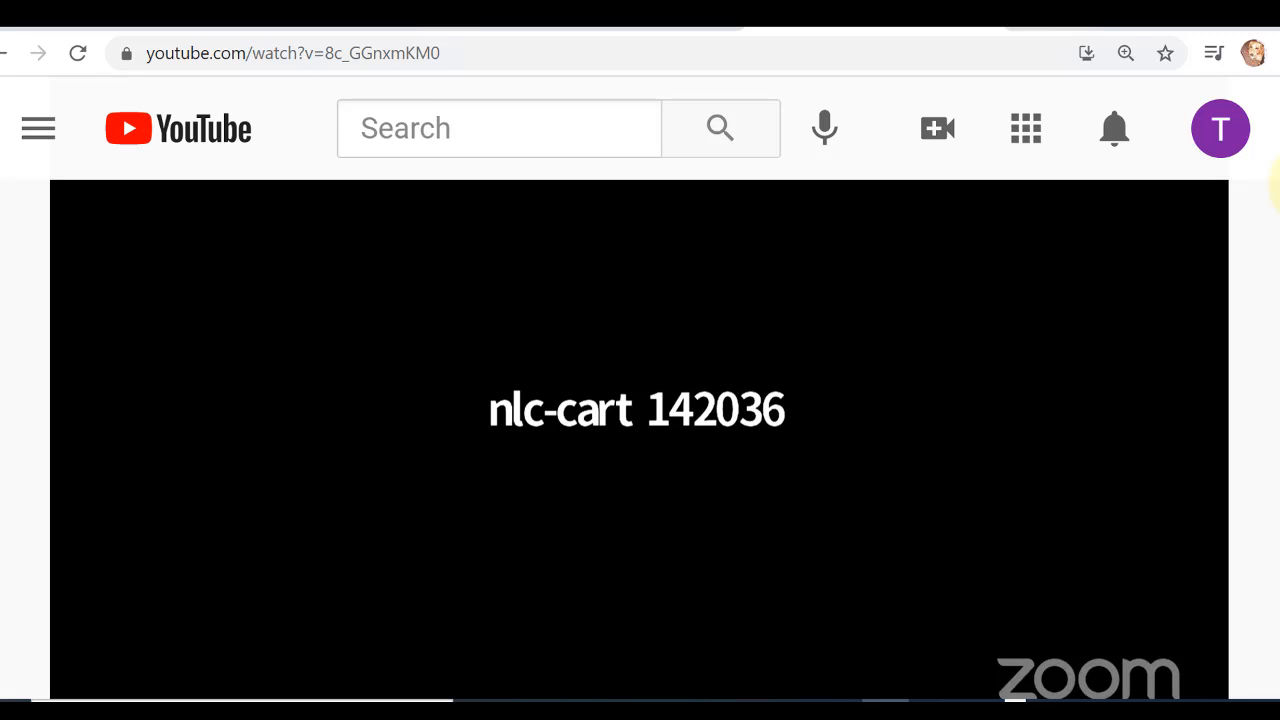
- Examine the live stream's YouTube watch page, its web address and its live chat, and return to the Zoom meeting
{"action": "left_click_drag", "start_coordinate": [1279, 186], "coordinate": [431, 43]}
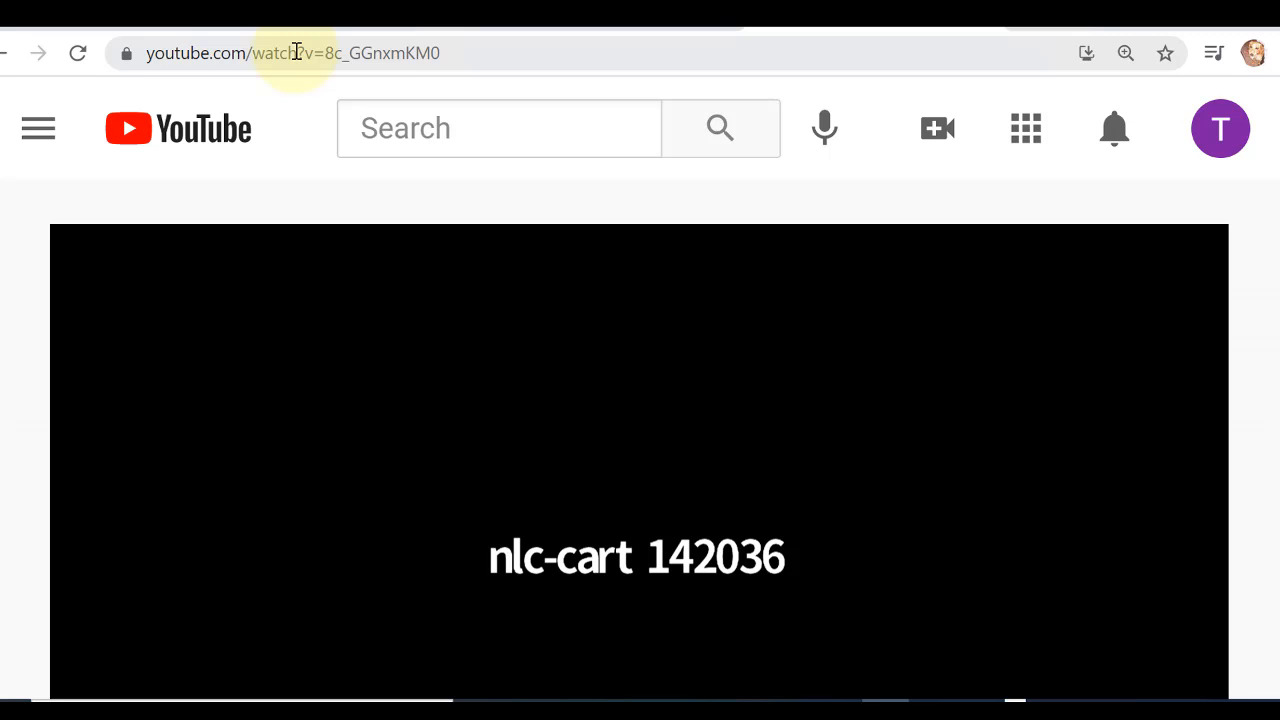
{"action": "left_click_drag", "start_coordinate": [1279, 180], "coordinate": [1279, 222]}
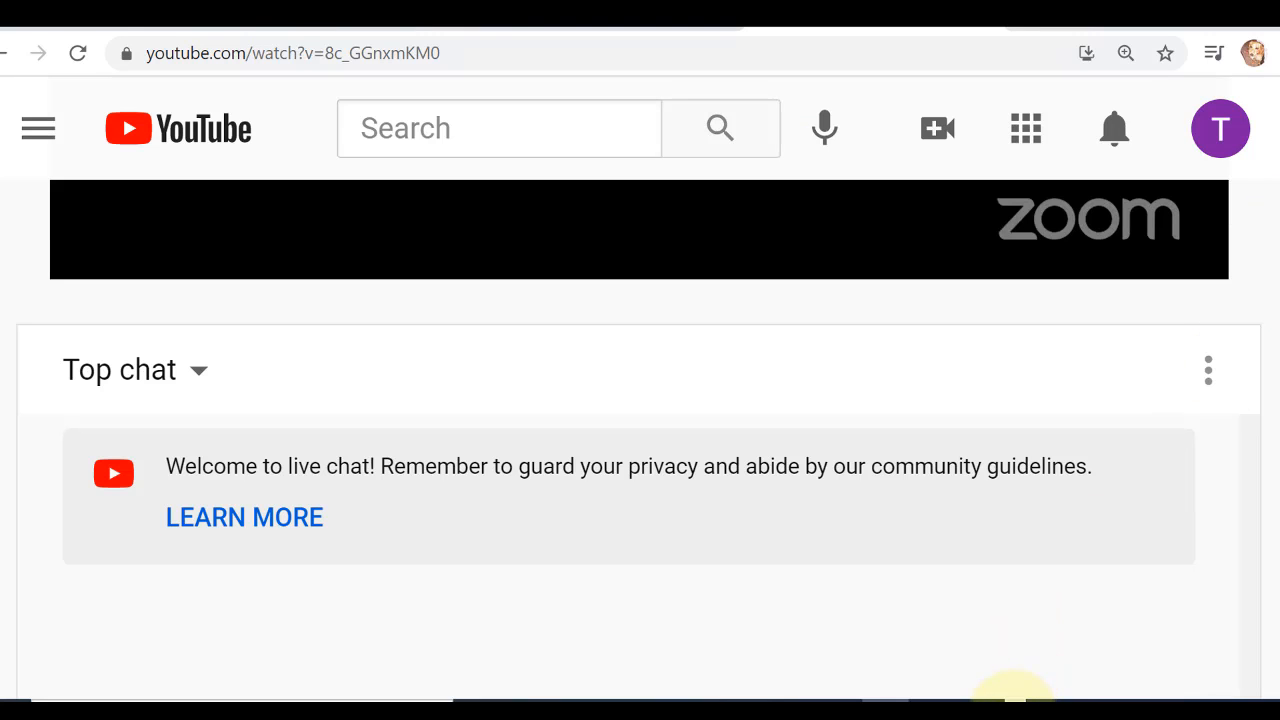
{"action": "mouse_move", "coordinate": [725, 712]}
{"action": "left_click", "coordinate": [790, 640]}
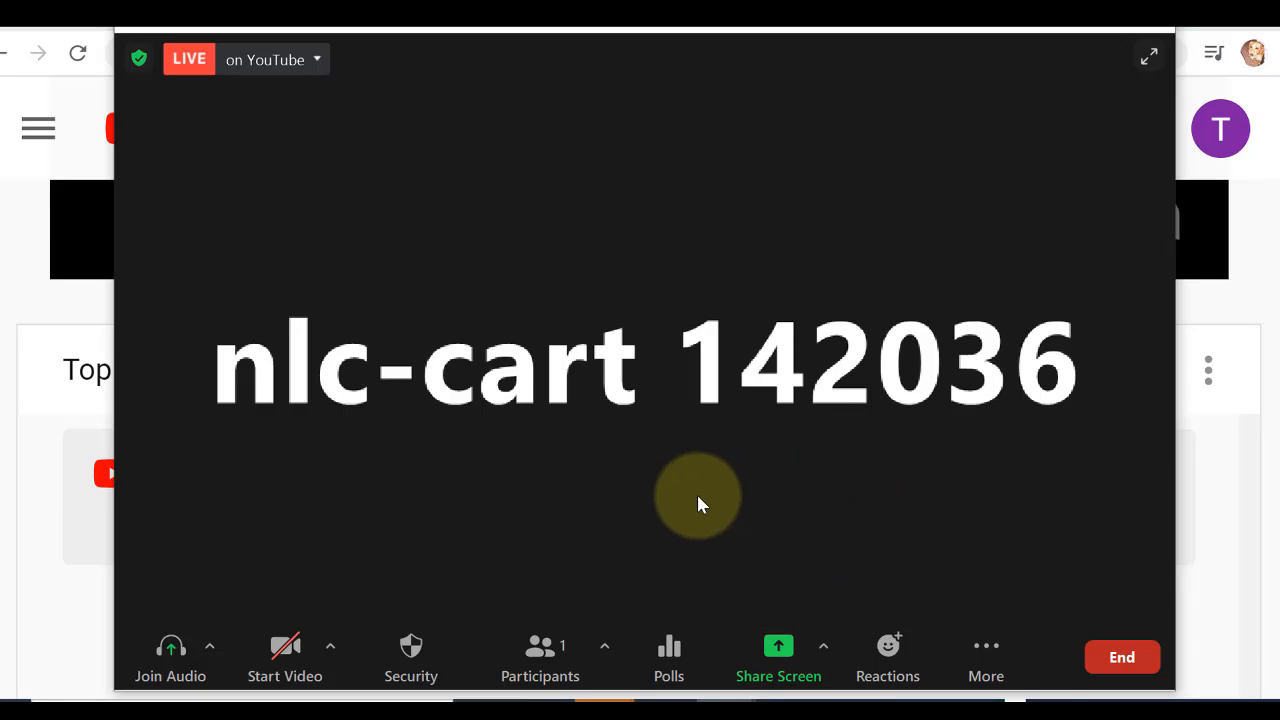
- Share a whiteboard in the Zoom meeting and handwrite "Test" on it
{"action": "left_click", "coordinate": [779, 650]}
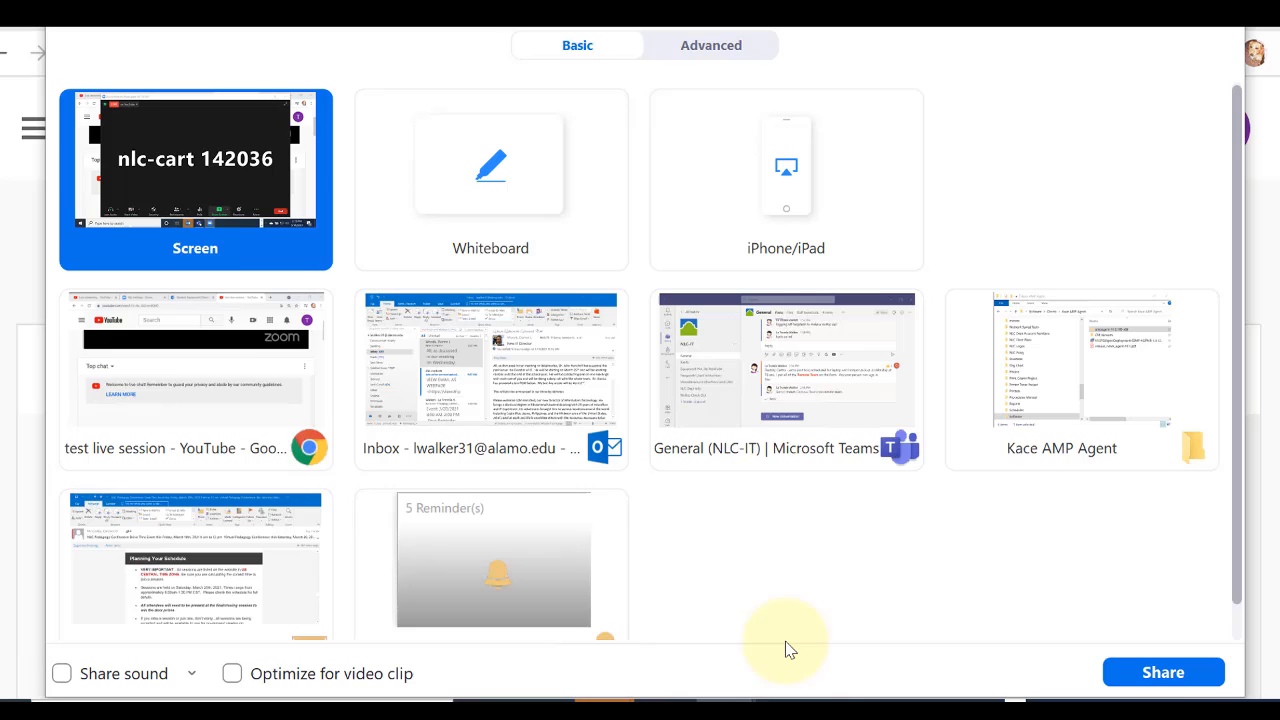
{"action": "left_click", "coordinate": [565, 222]}
{"action": "left_click", "coordinate": [1118, 673]}
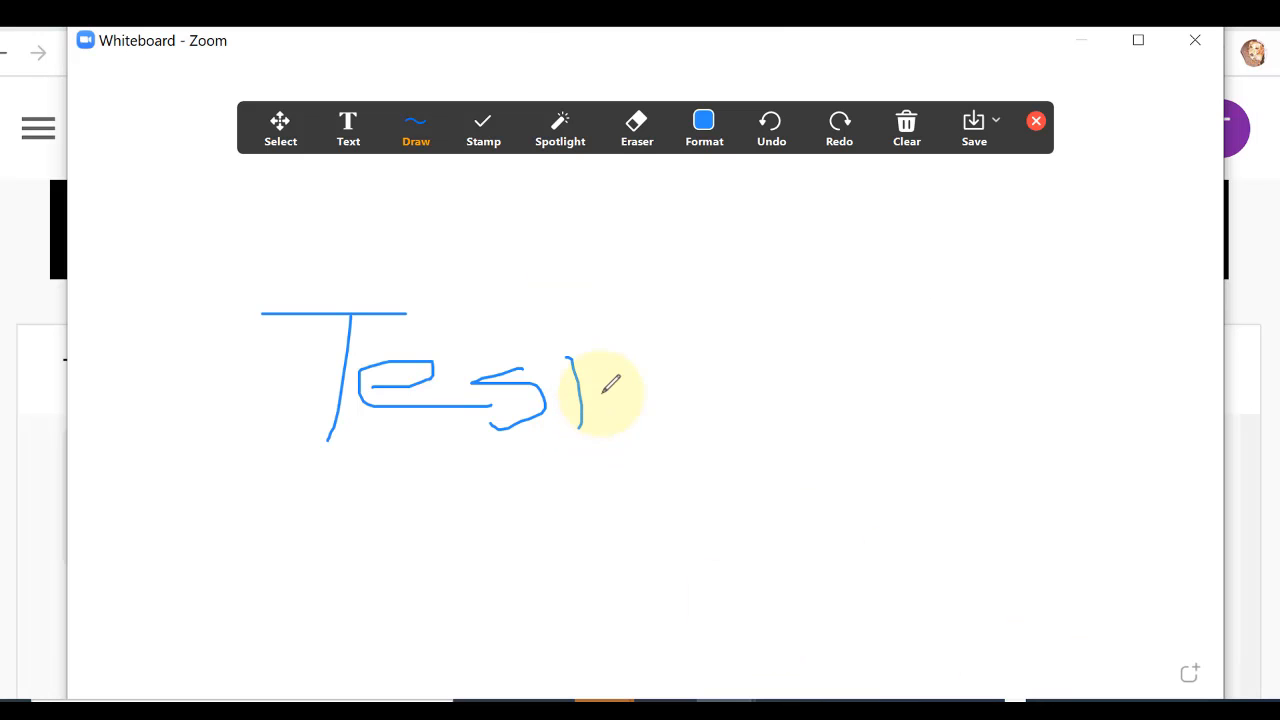
{"action": "left_click_drag", "start_coordinate": [602, 393], "coordinate": [548, 398]}
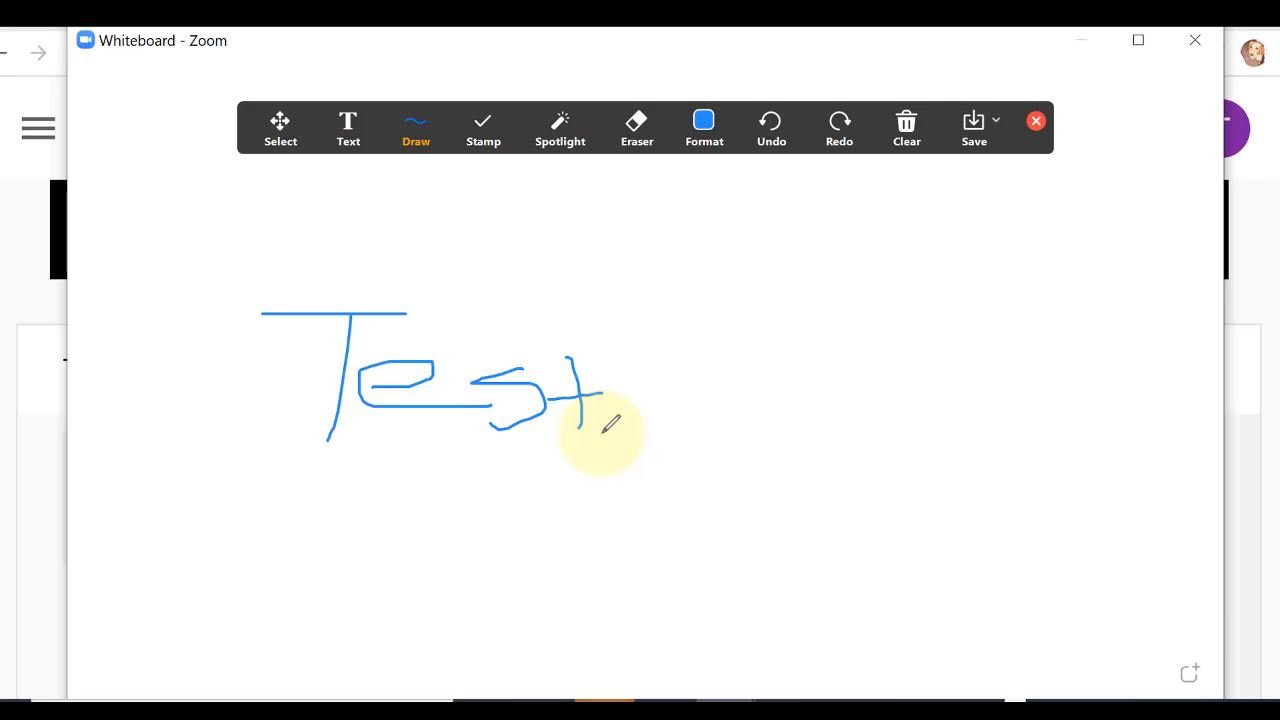
- Switch to the YouTube watch page and check the stream's video for the shared whiteboard
{"action": "left_click", "coordinate": [5, 270]}
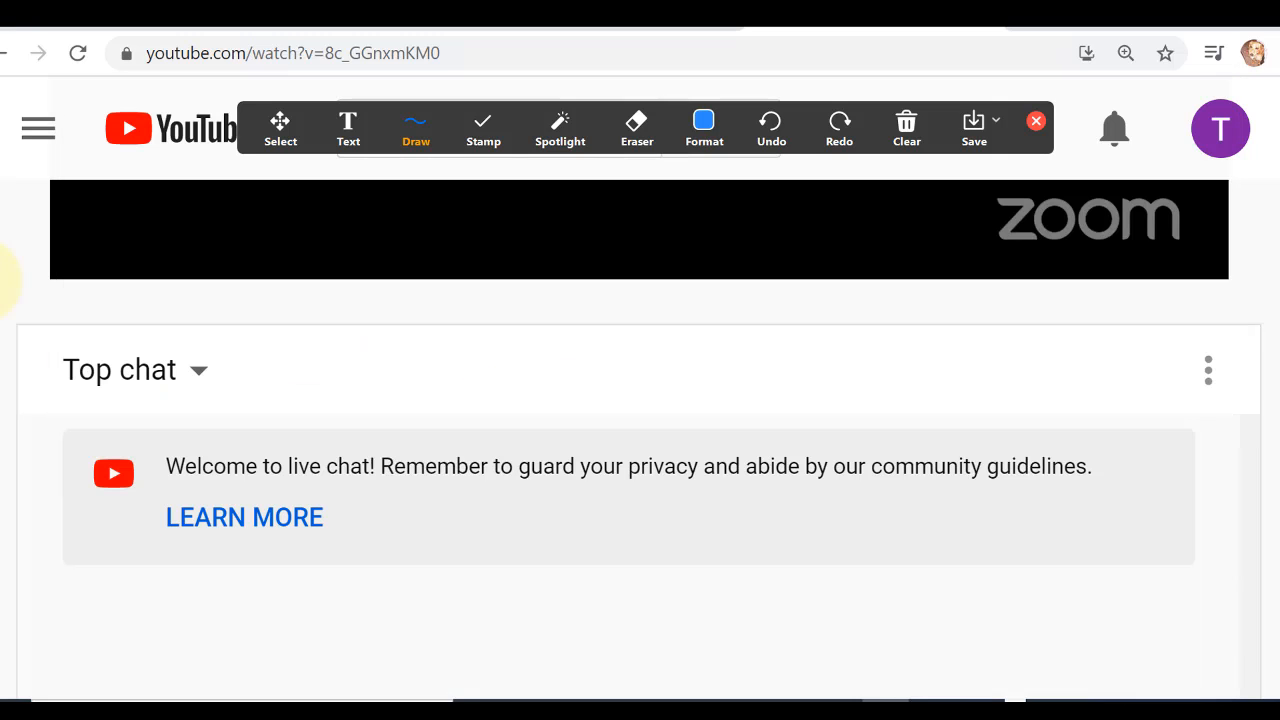
{"action": "left_click_drag", "start_coordinate": [1279, 186], "coordinate": [1279, 134]}
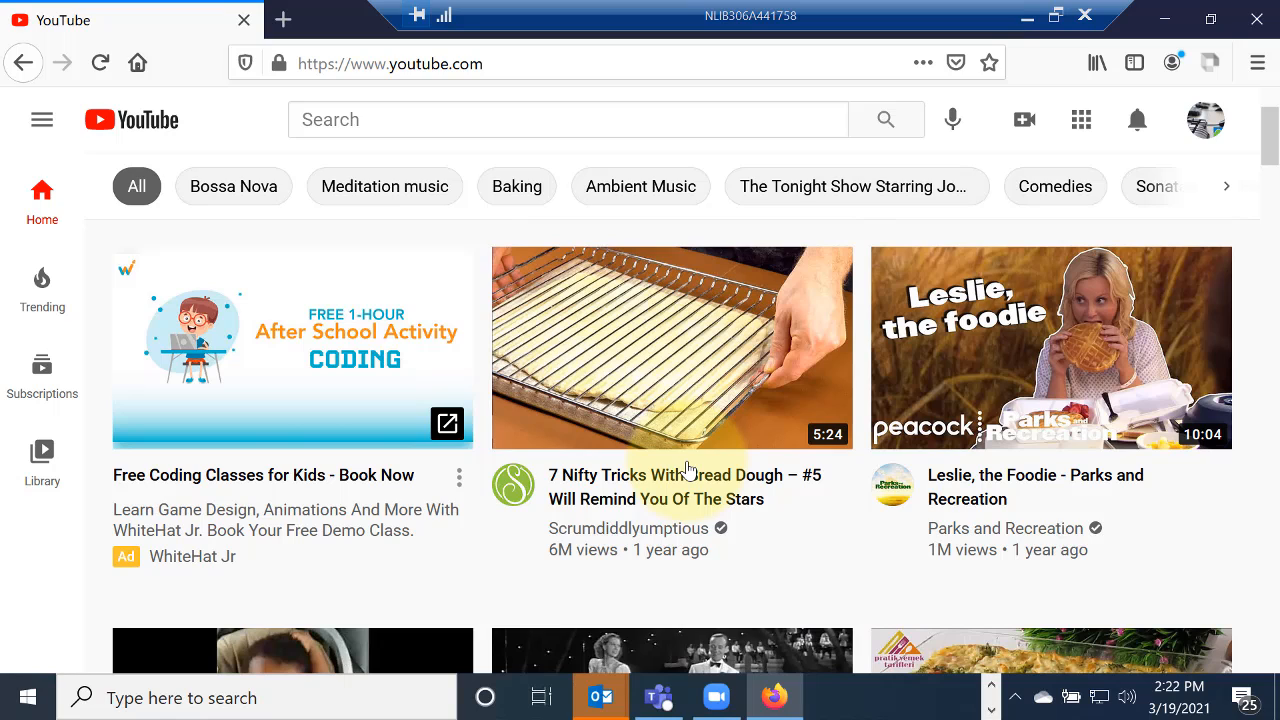
- Open YouTube's live stream management and begin scheduling a stream with new settings instead of reusing the previous ones
{"action": "left_click", "coordinate": [1024, 119]}
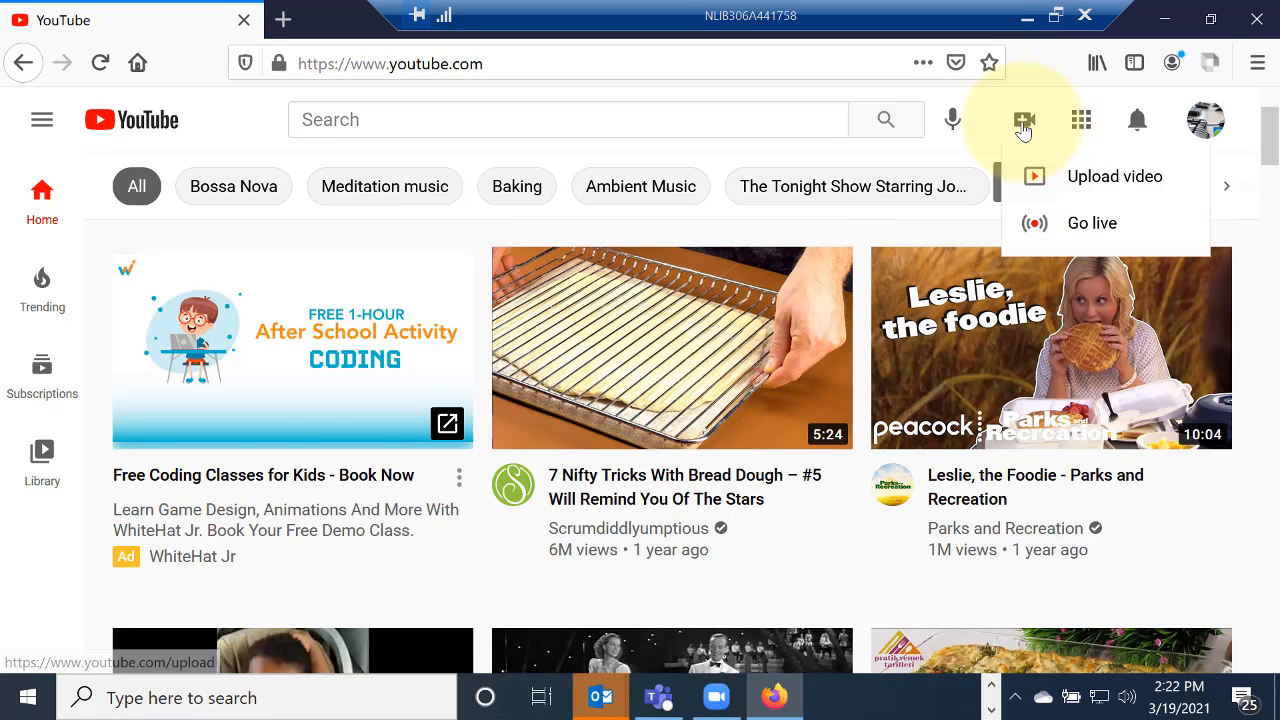
{"action": "left_click", "coordinate": [1034, 222]}
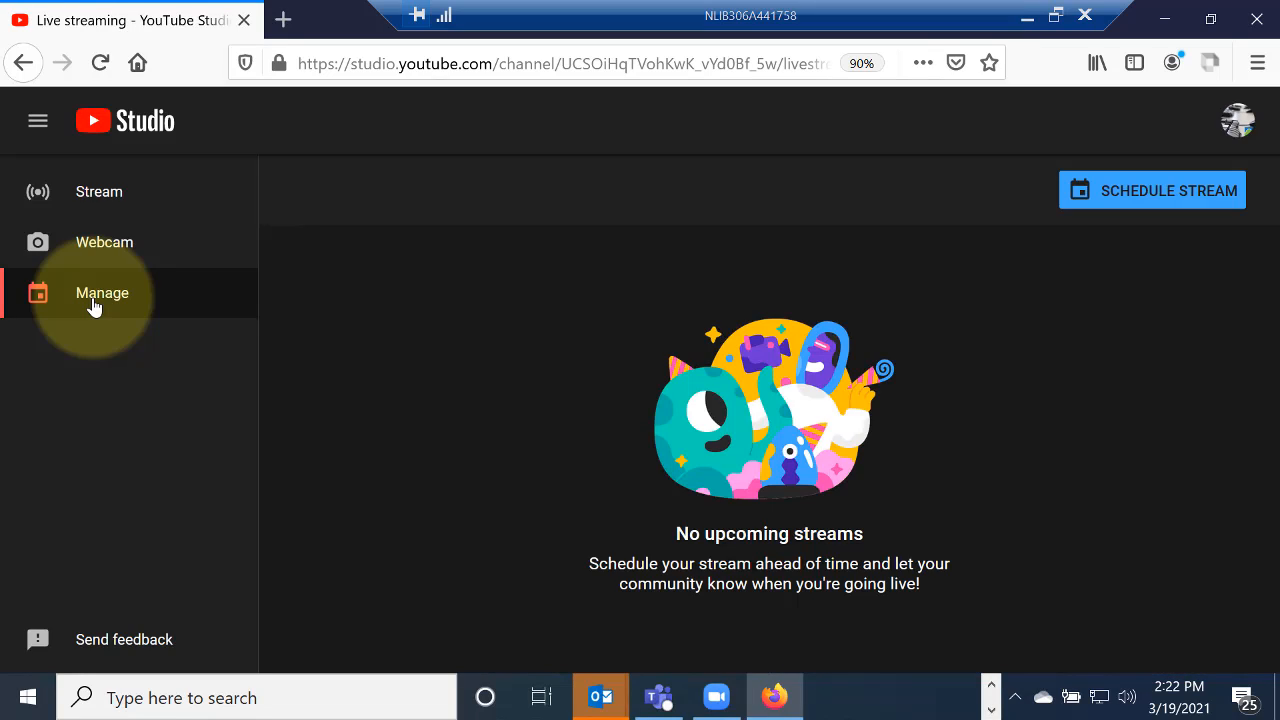
{"action": "left_click", "coordinate": [1134, 200]}
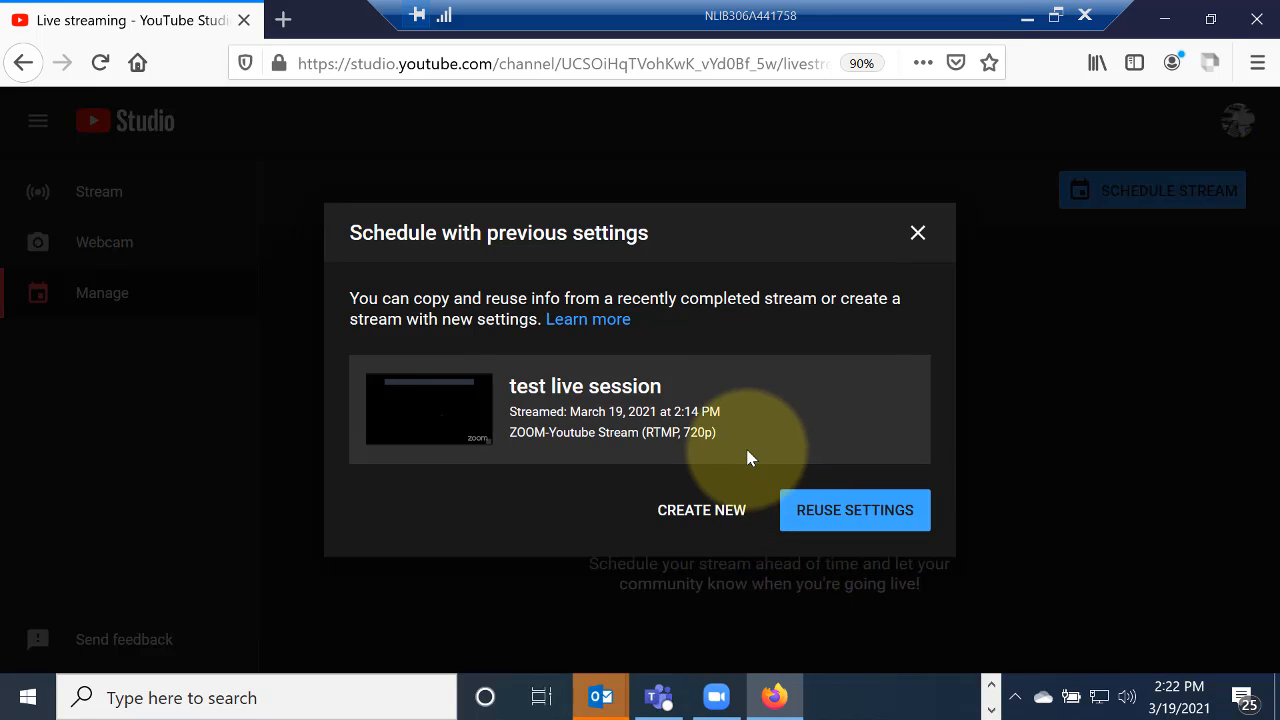
{"action": "left_click", "coordinate": [713, 513]}
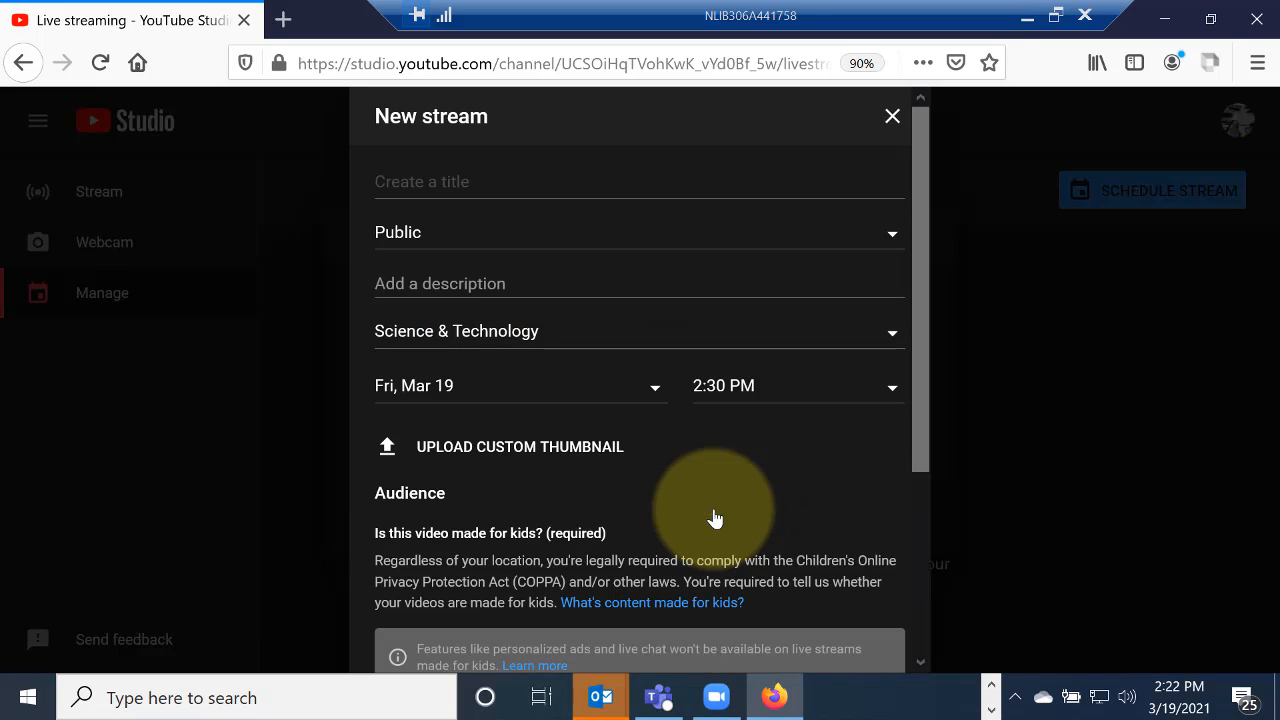
- Title the new stream "test of schedule", set its visibility to Unlisted, and enter "description" as its description
{"action": "left_click", "coordinate": [529, 179]}
{"action": "type", "text": "test of schedule"}
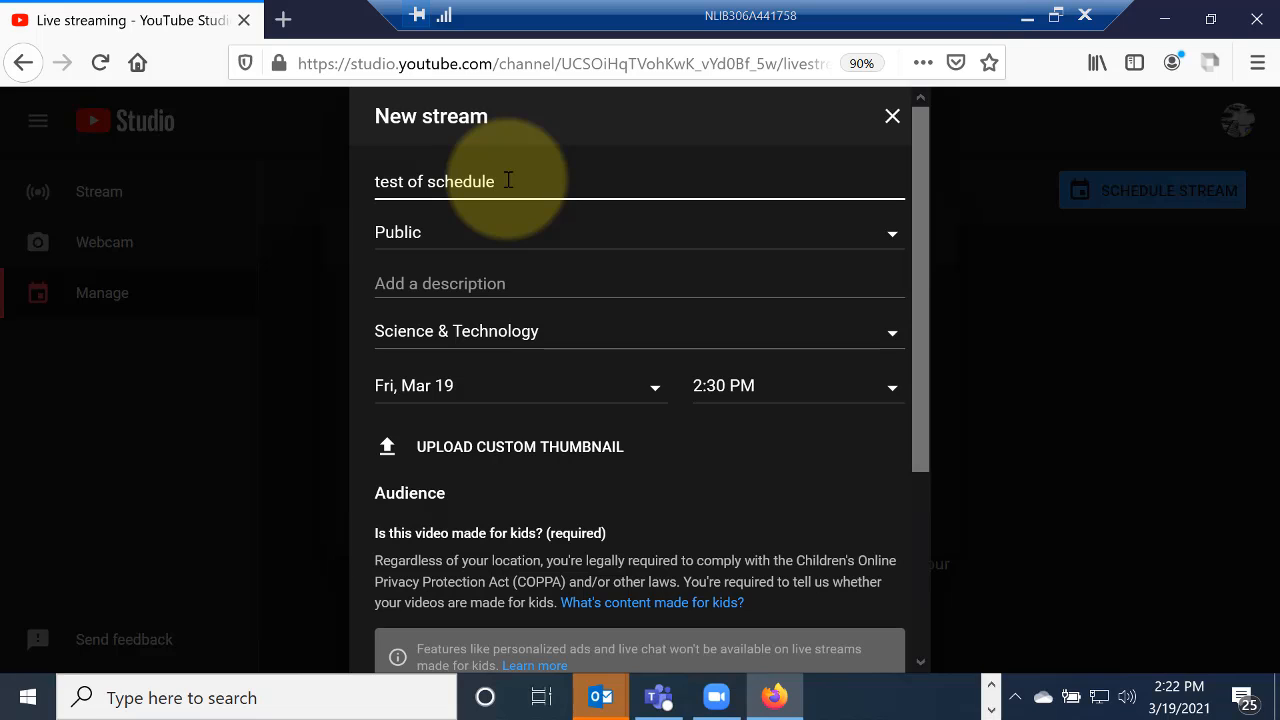
{"action": "left_click", "coordinate": [892, 240]}
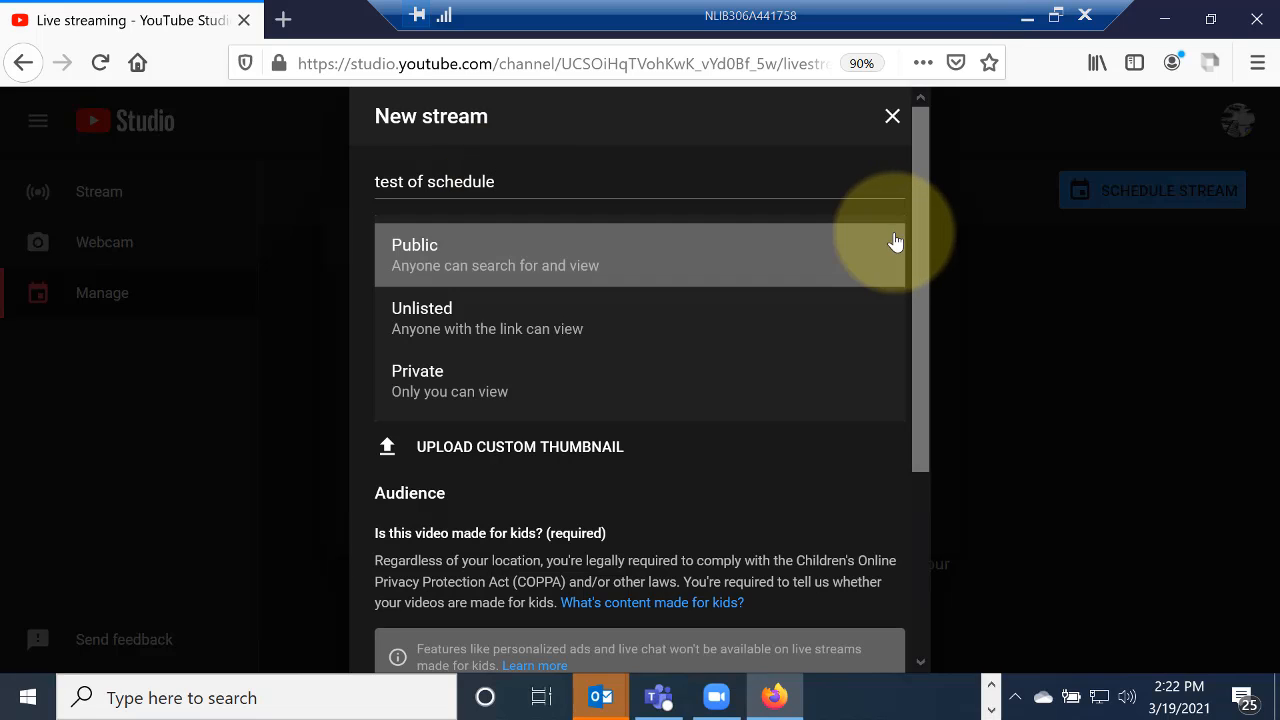
{"action": "left_click", "coordinate": [635, 335]}
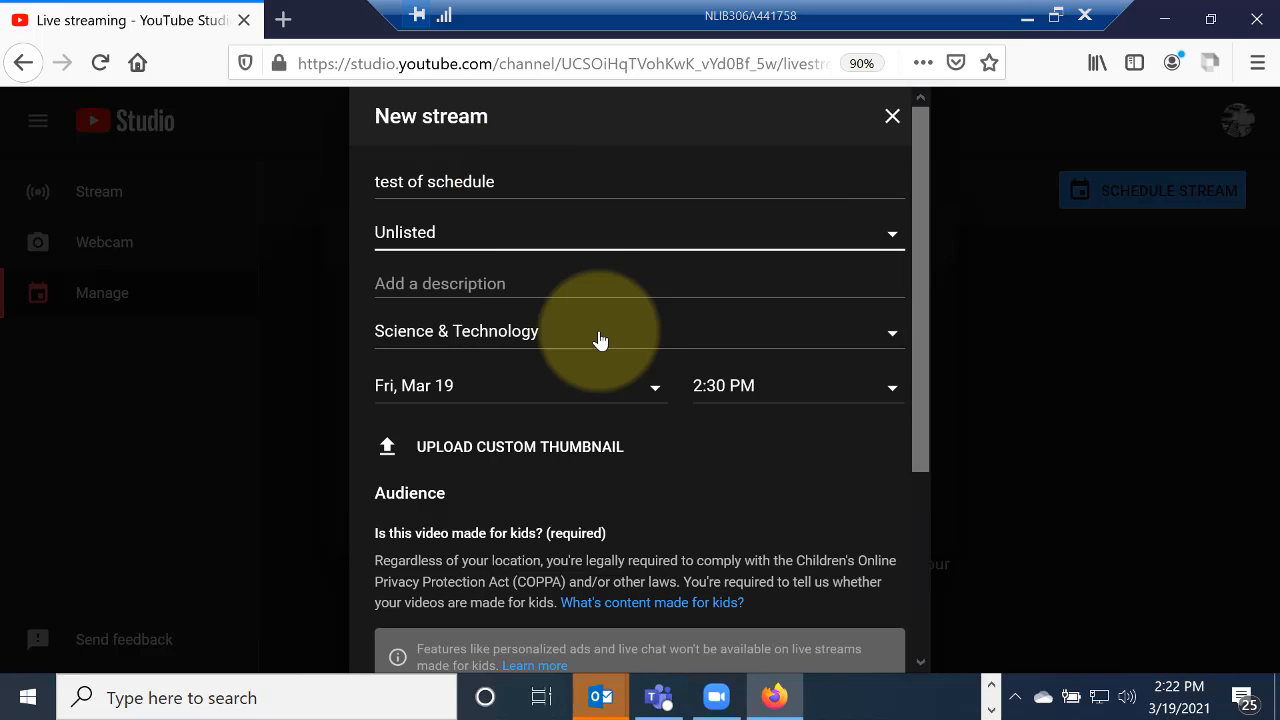
{"action": "left_click", "coordinate": [493, 282]}
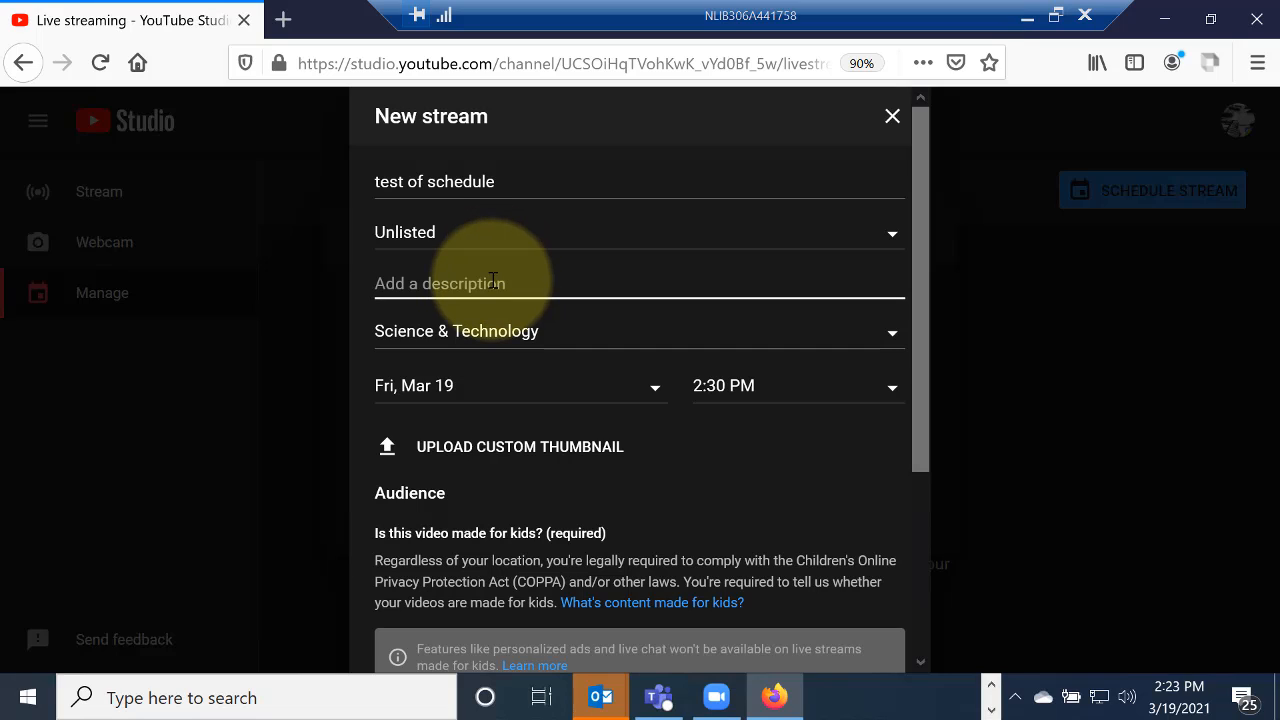
{"action": "type", "text": "description"}
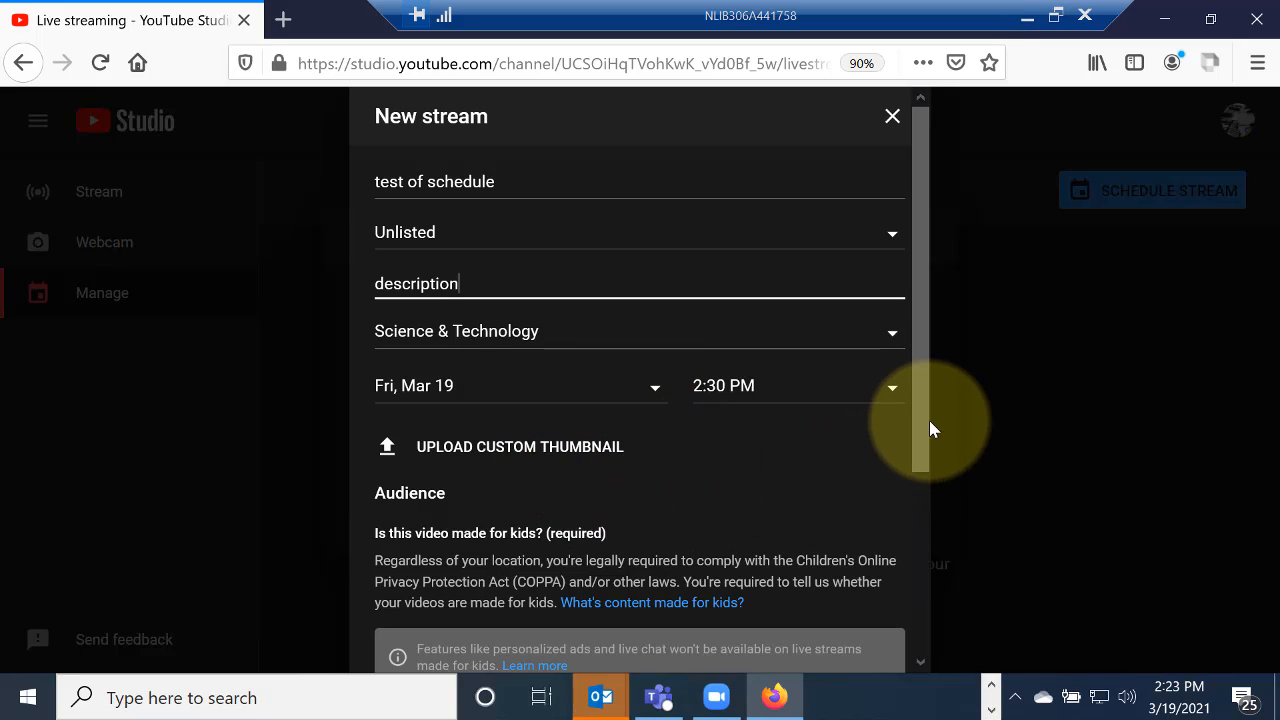
{"action": "left_click_drag", "start_coordinate": [928, 421], "coordinate": [529, 594]}
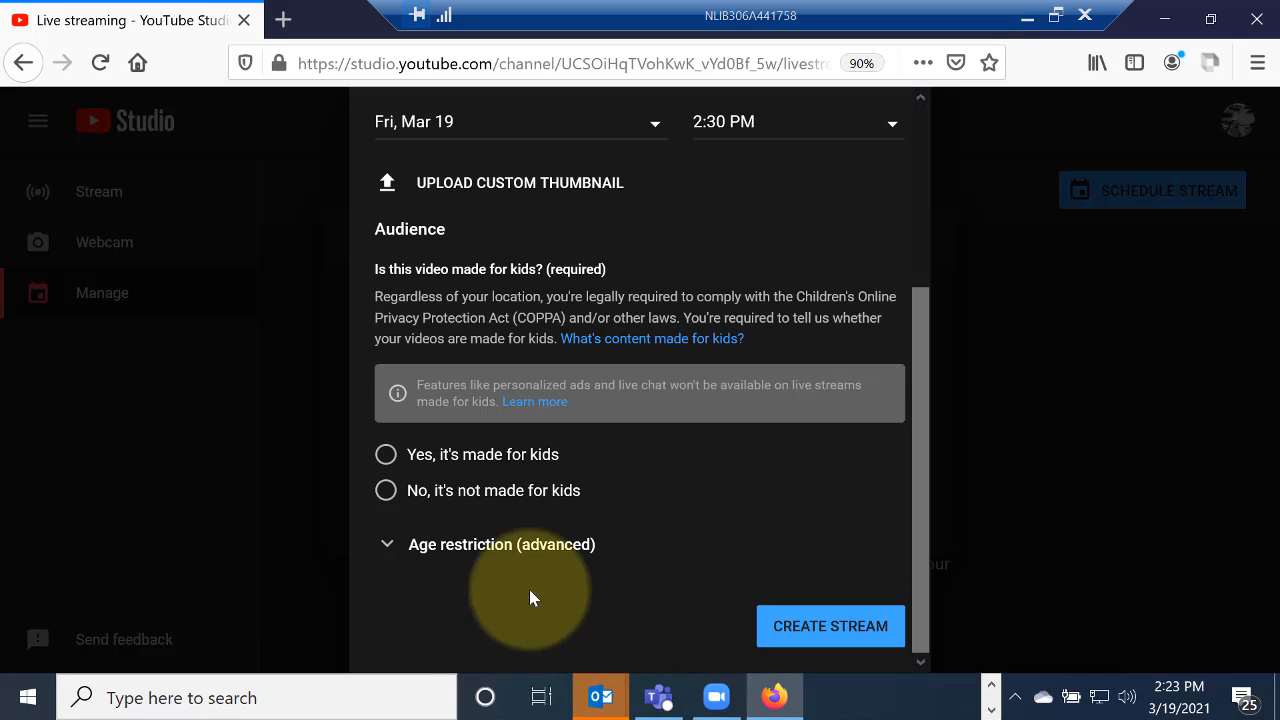
- Declare the scheduled stream as not made for kids and create the stream
{"action": "left_click", "coordinate": [387, 498]}
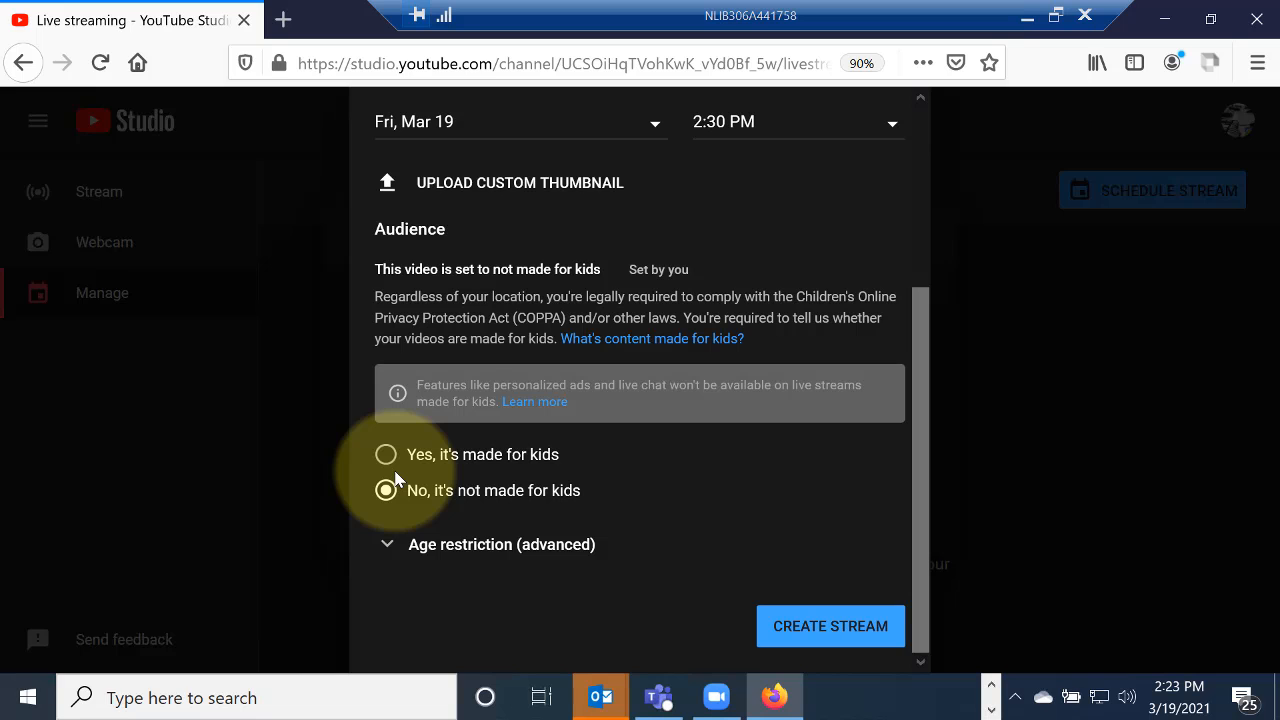
{"action": "left_click", "coordinate": [795, 638]}
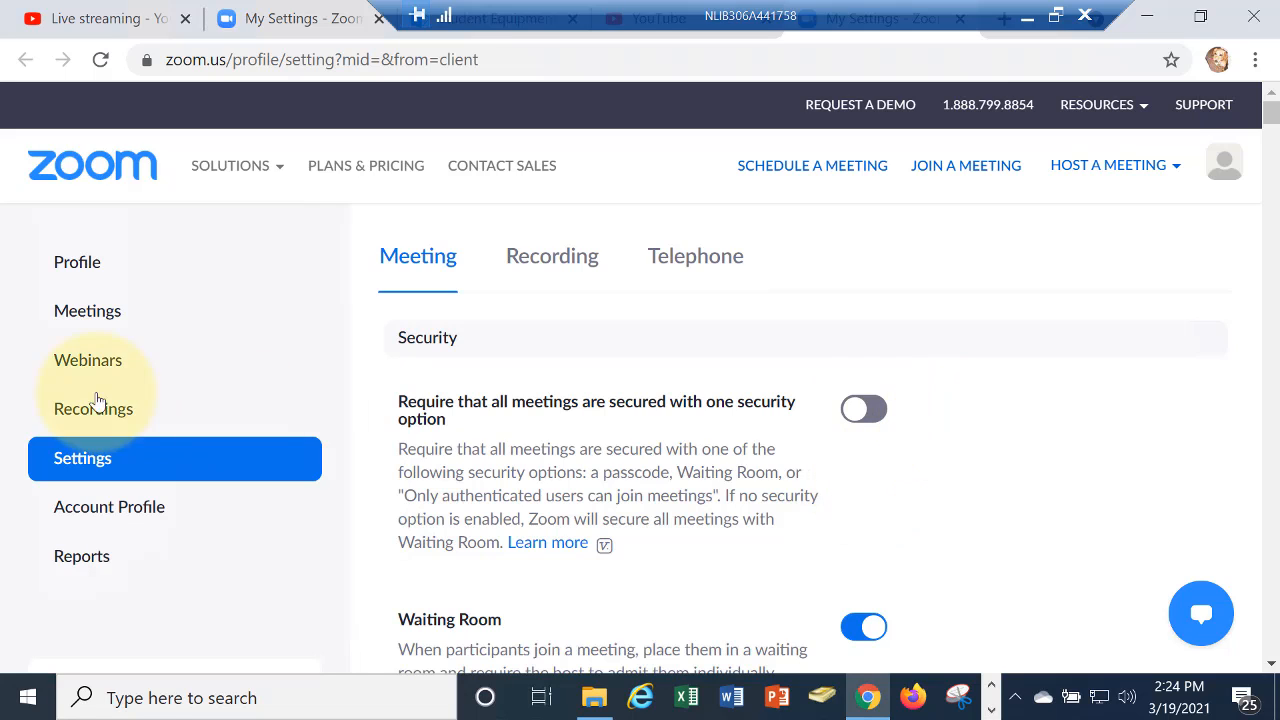
- Switch to the Zoom web portal and schedule a new meeting, keeping the default topic "My Meeting" and the default options
{"action": "left_click", "coordinate": [66, 318]}
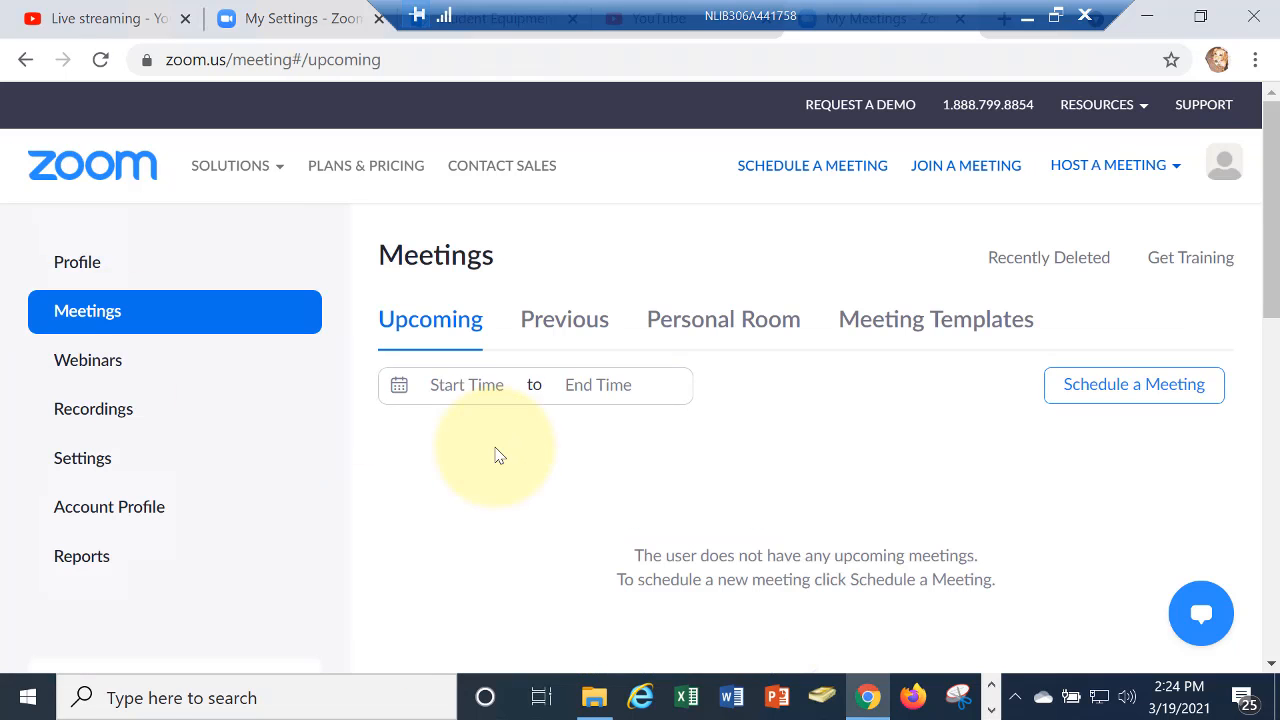
{"action": "left_click", "coordinate": [1163, 398]}
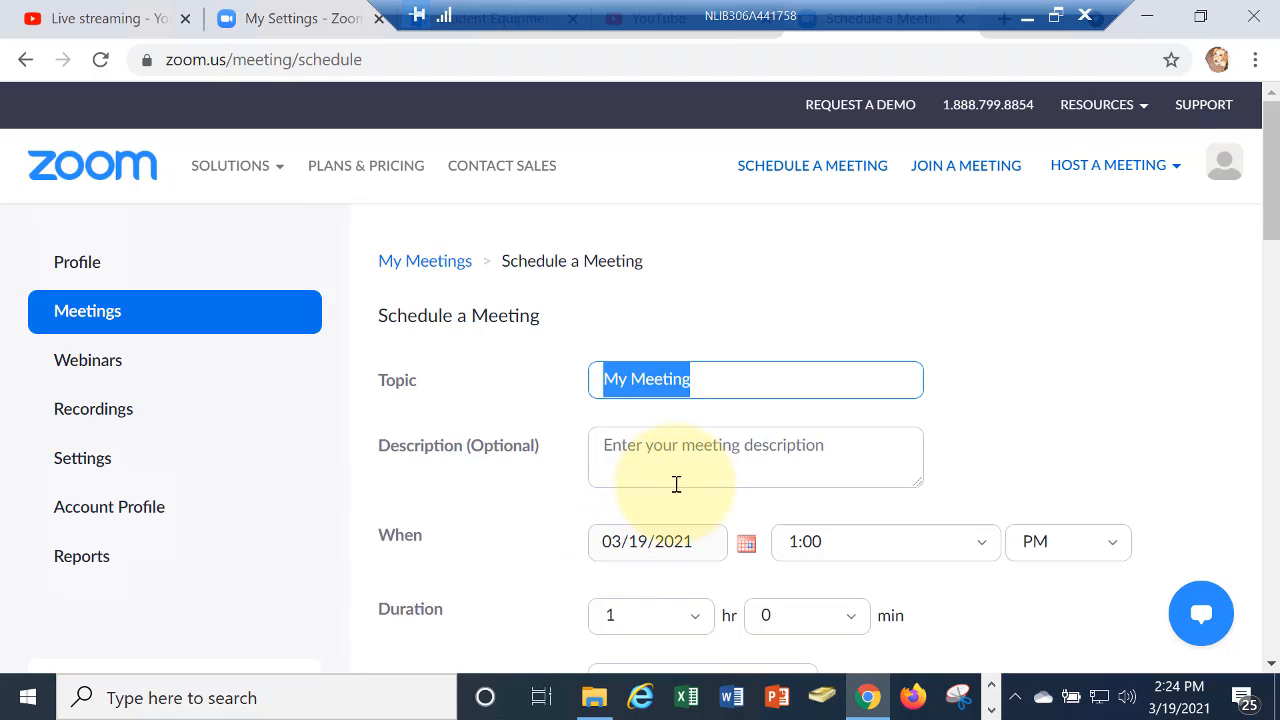
{"action": "scroll", "coordinate": [676, 484], "scroll_direction": "down", "scroll_amount": 15}
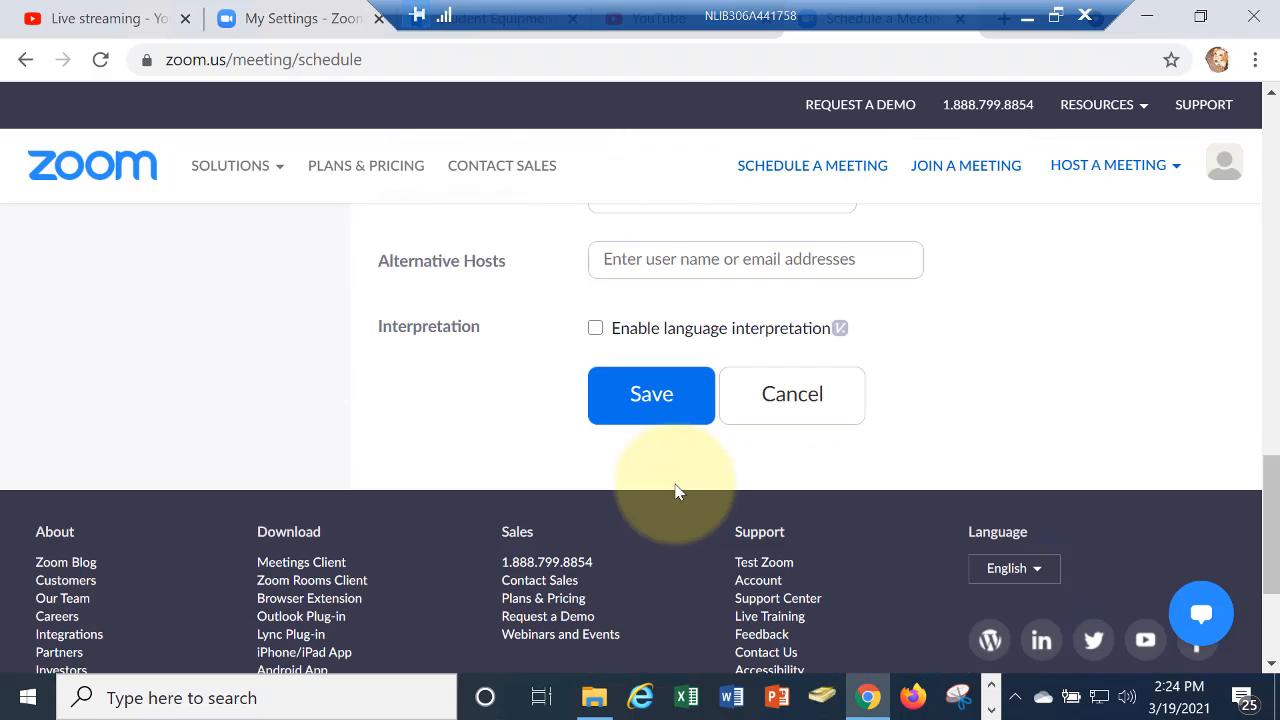
{"action": "left_click", "coordinate": [663, 414]}
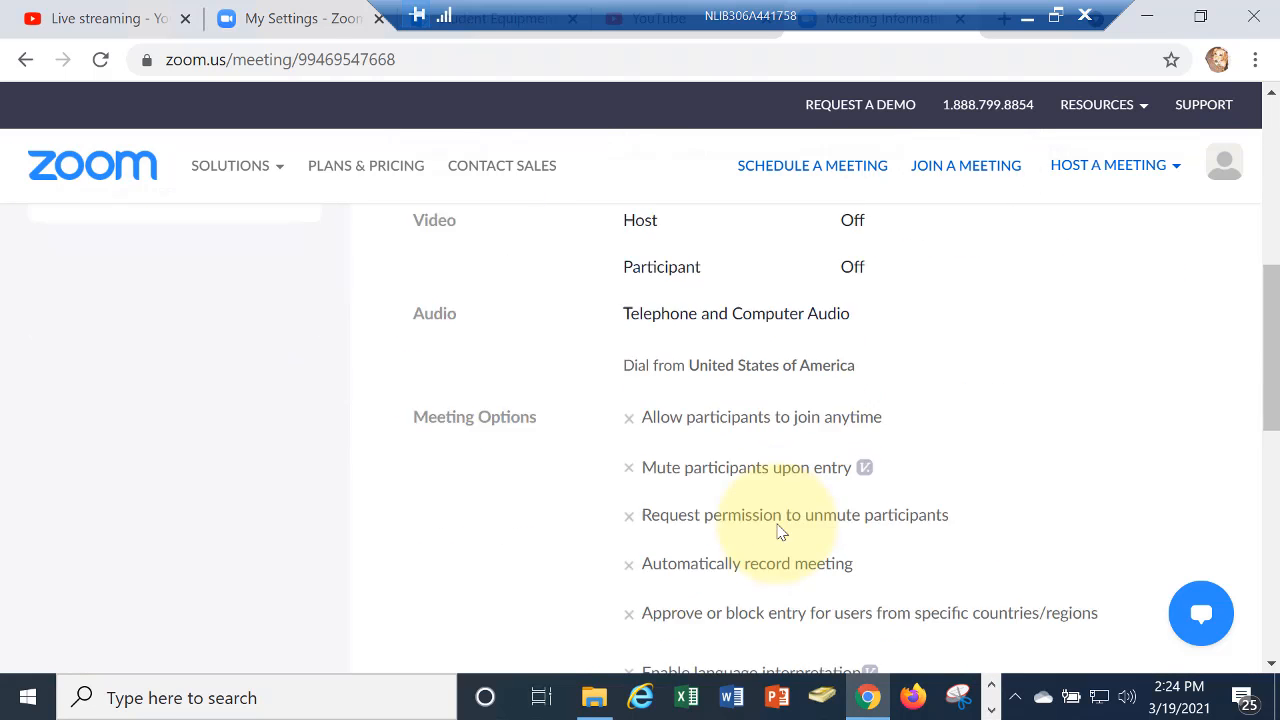
- Configure the meeting's custom live streaming service with YouTube's stream URL, the stream key and the copied share link as page URL, and save it
{"action": "scroll", "coordinate": [782, 530], "scroll_direction": "down", "scroll_amount": 3}
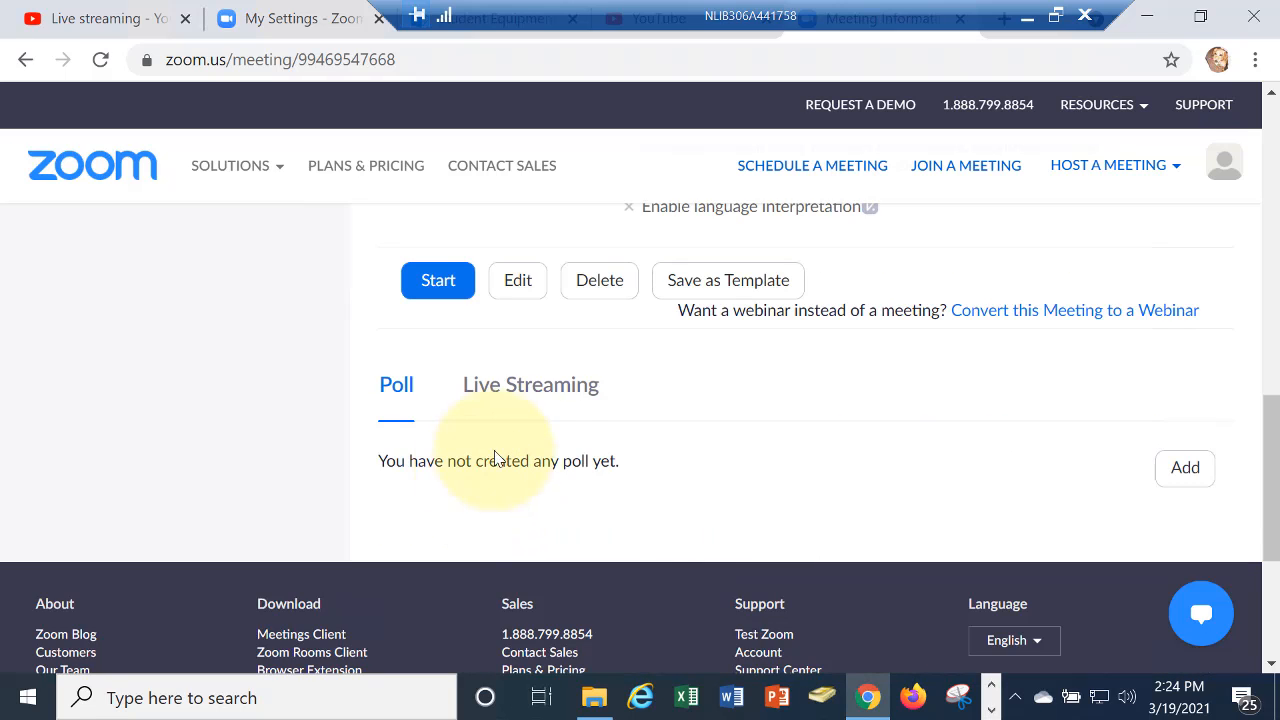
{"action": "left_click", "coordinate": [534, 397]}
{"action": "scroll", "coordinate": [594, 628], "scroll_direction": "down", "scroll_amount": 1}
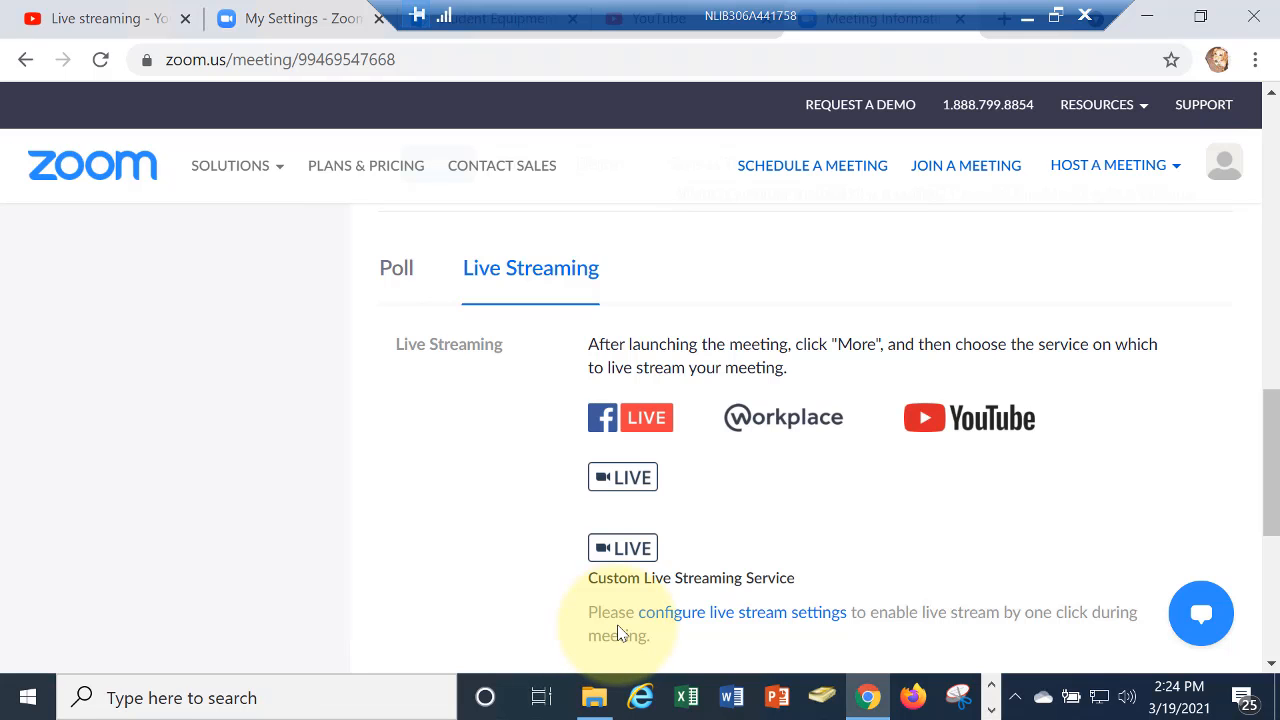
{"action": "left_click", "coordinate": [727, 614]}
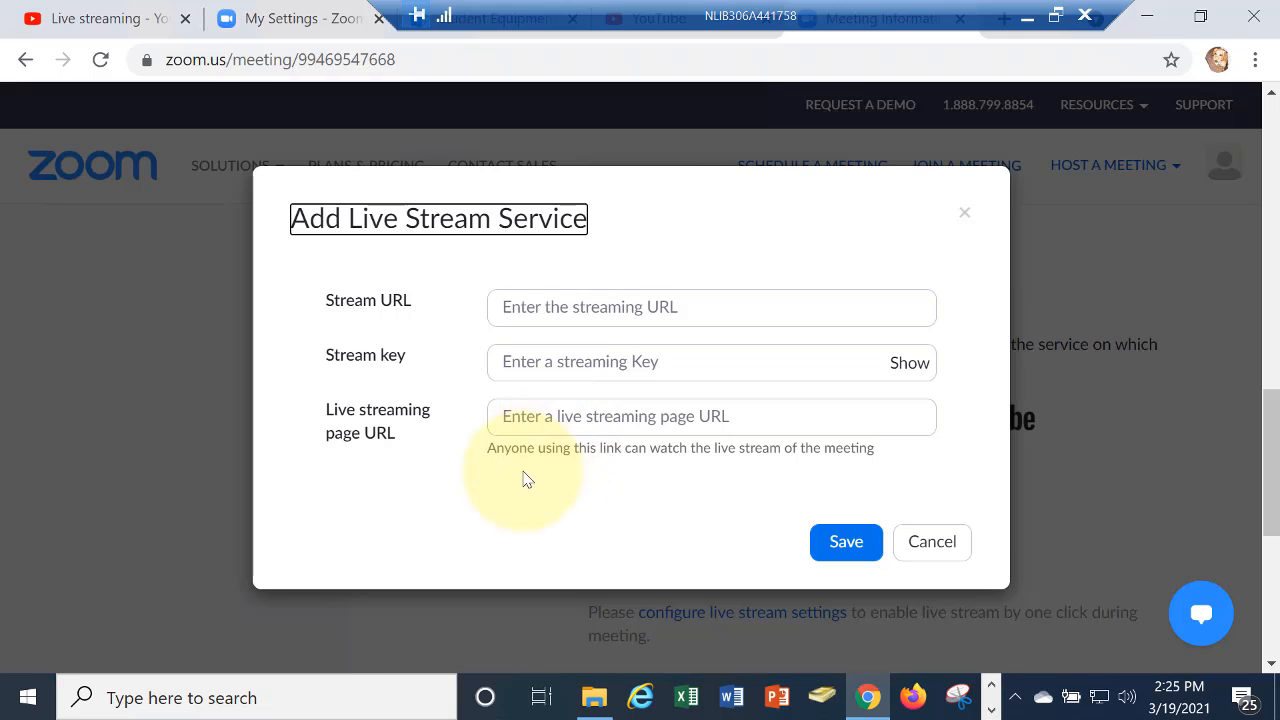
{"action": "left_click", "coordinate": [566, 421]}
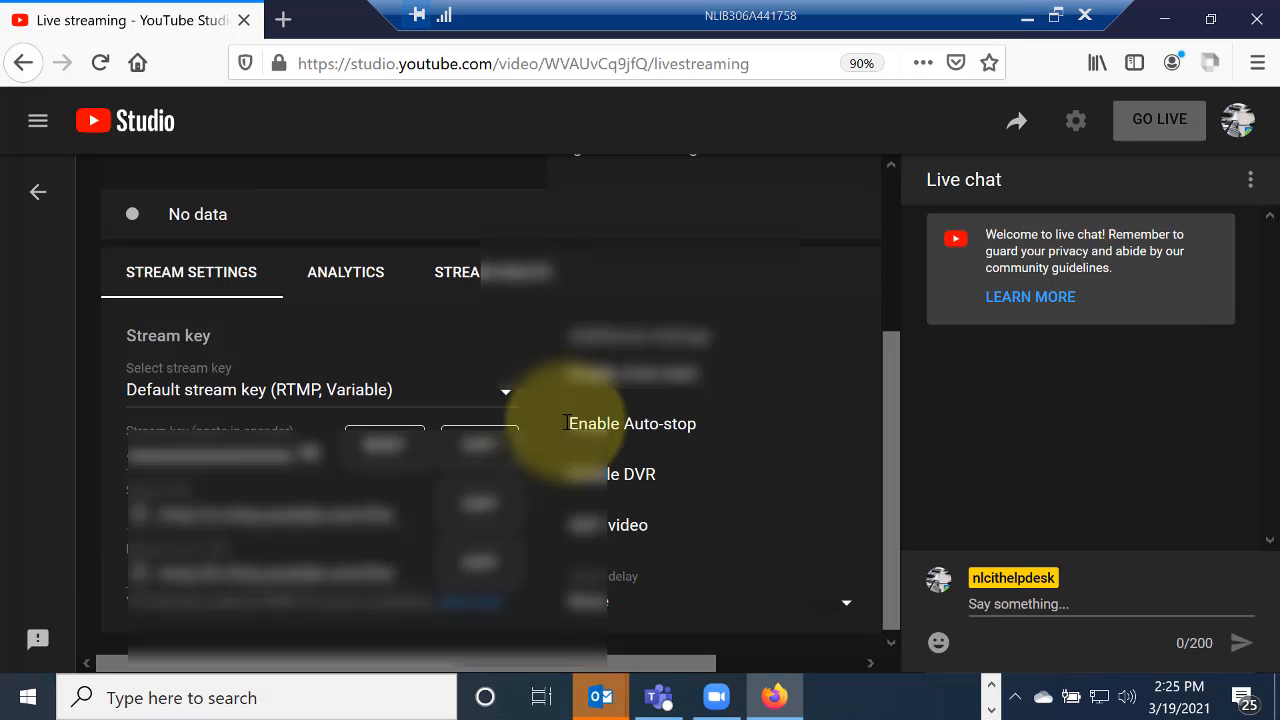
{"action": "left_click", "coordinate": [1017, 126]}
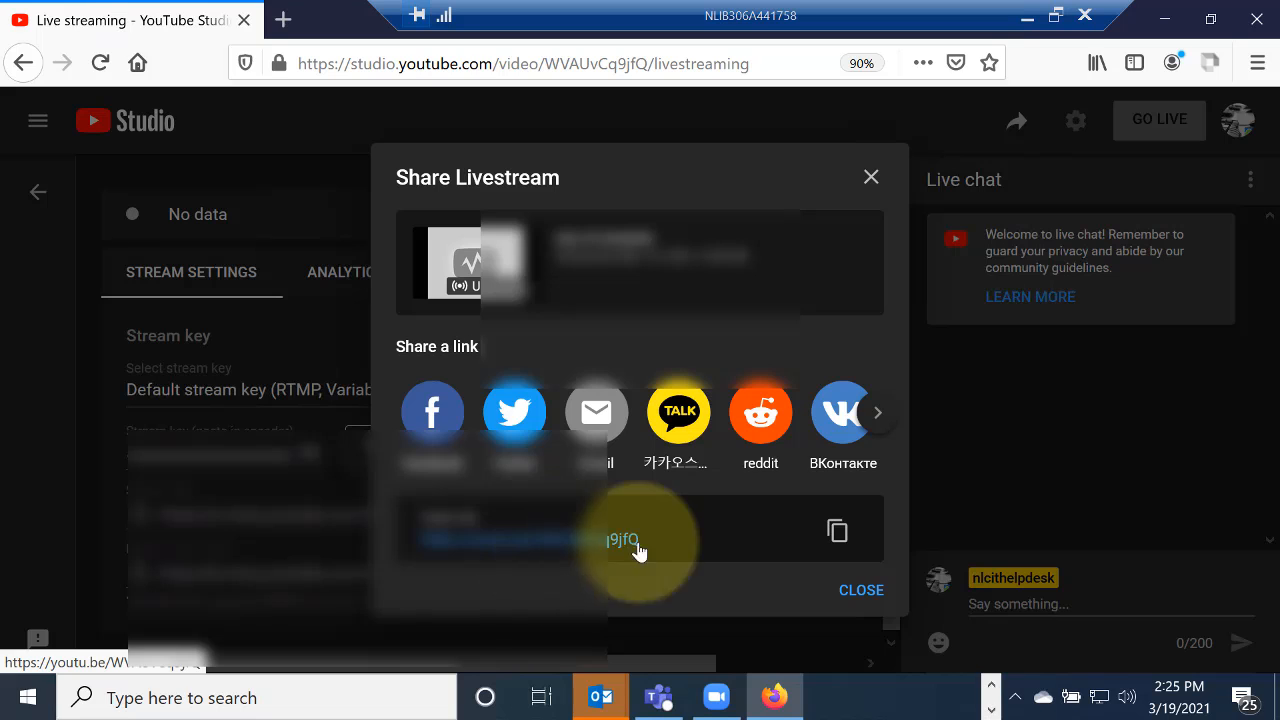
{"action": "left_click", "coordinate": [836, 532]}
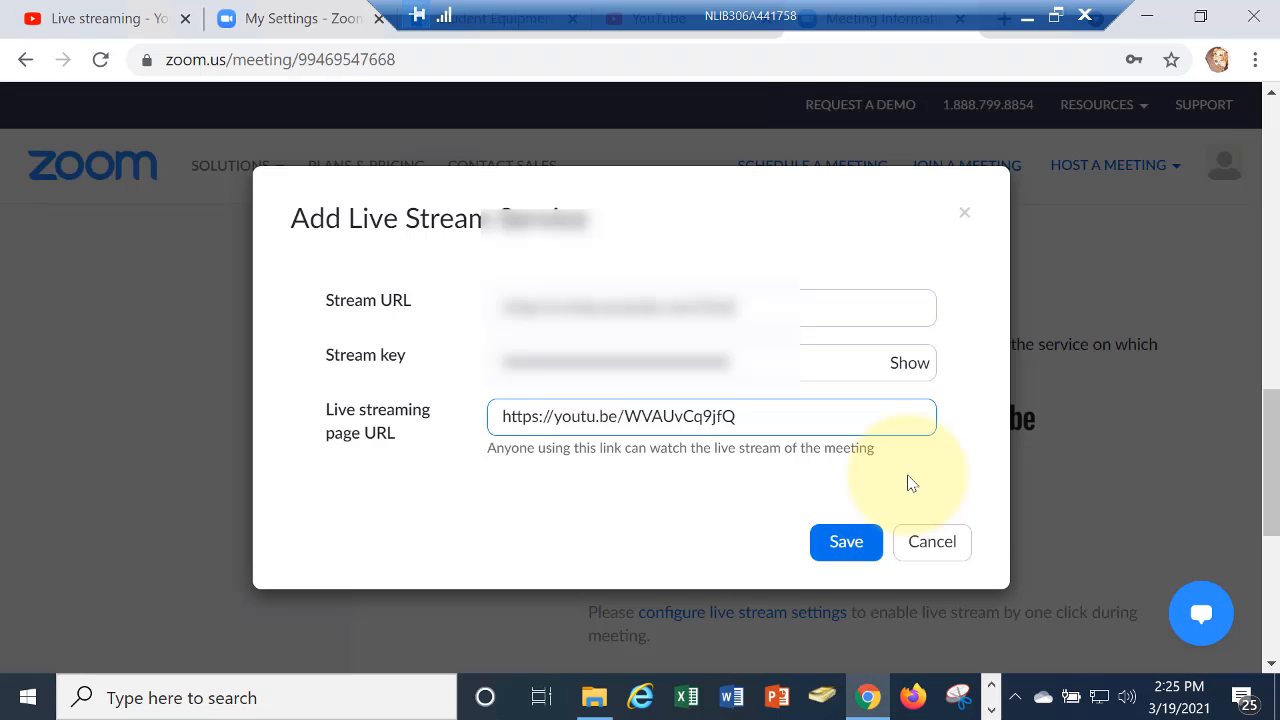
{"action": "left_click", "coordinate": [843, 542]}
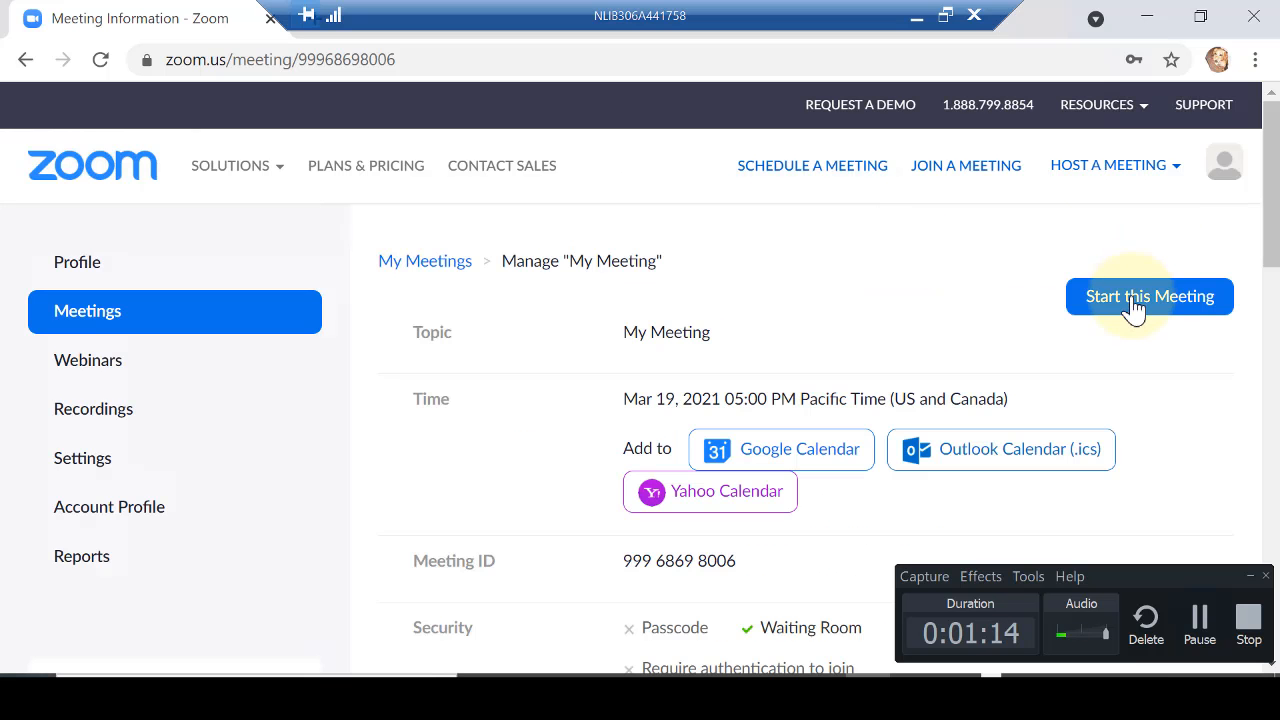
- Start the scheduled meeting in the Zoom desktop app without joining audio and set it live on the Custom Live Streaming Service
{"action": "left_click", "coordinate": [1133, 312]}
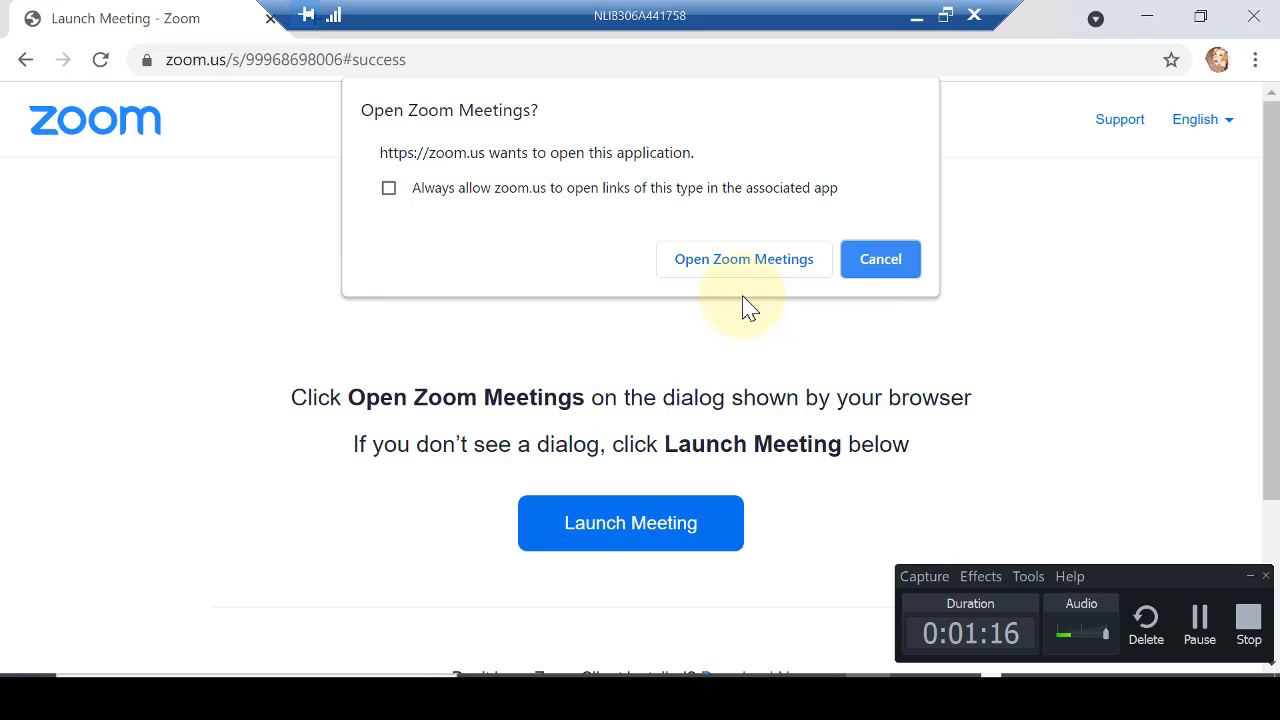
{"action": "left_click", "coordinate": [729, 266]}
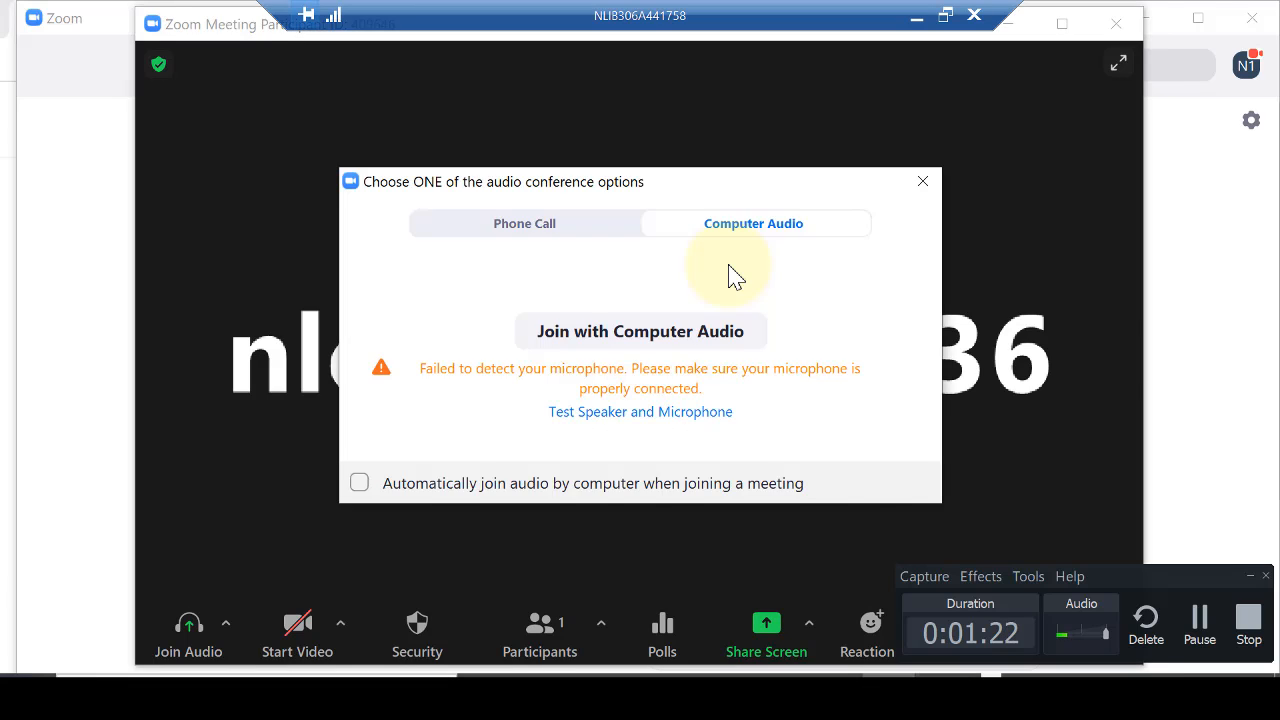
{"action": "key", "text": "Escape"}
{"action": "left_click", "coordinate": [960, 632]}
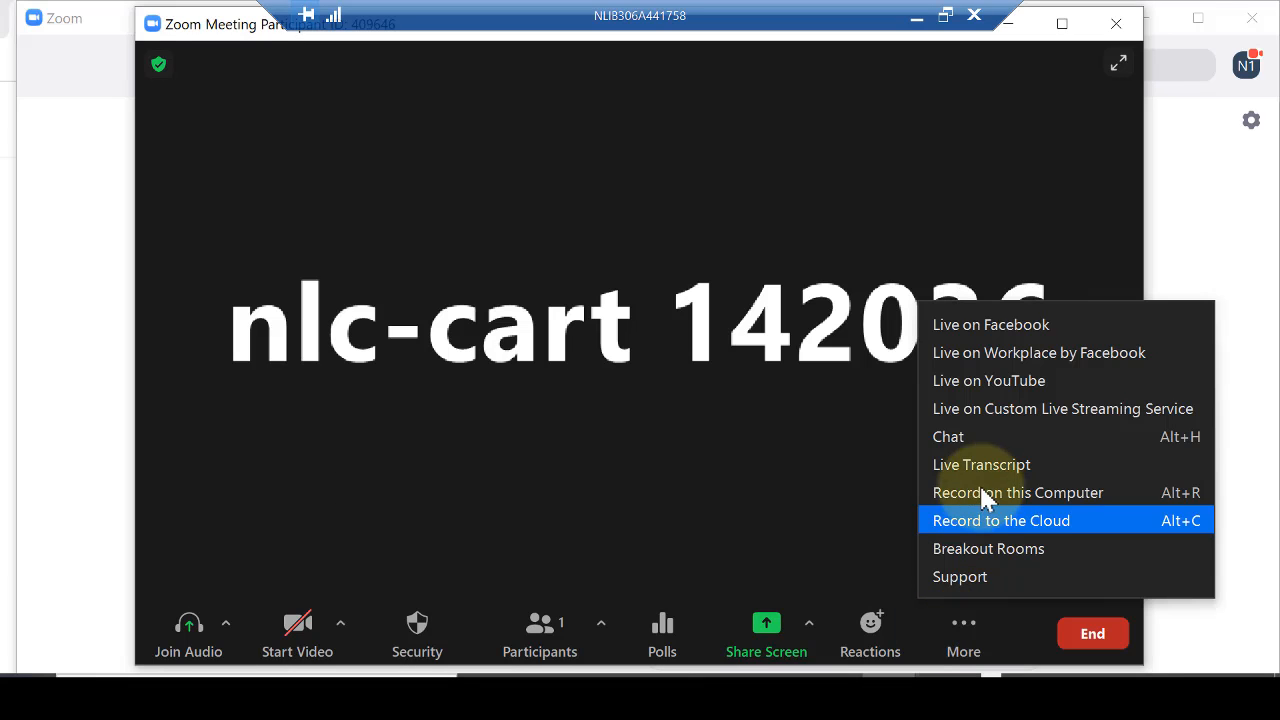
{"action": "left_click", "coordinate": [990, 411]}
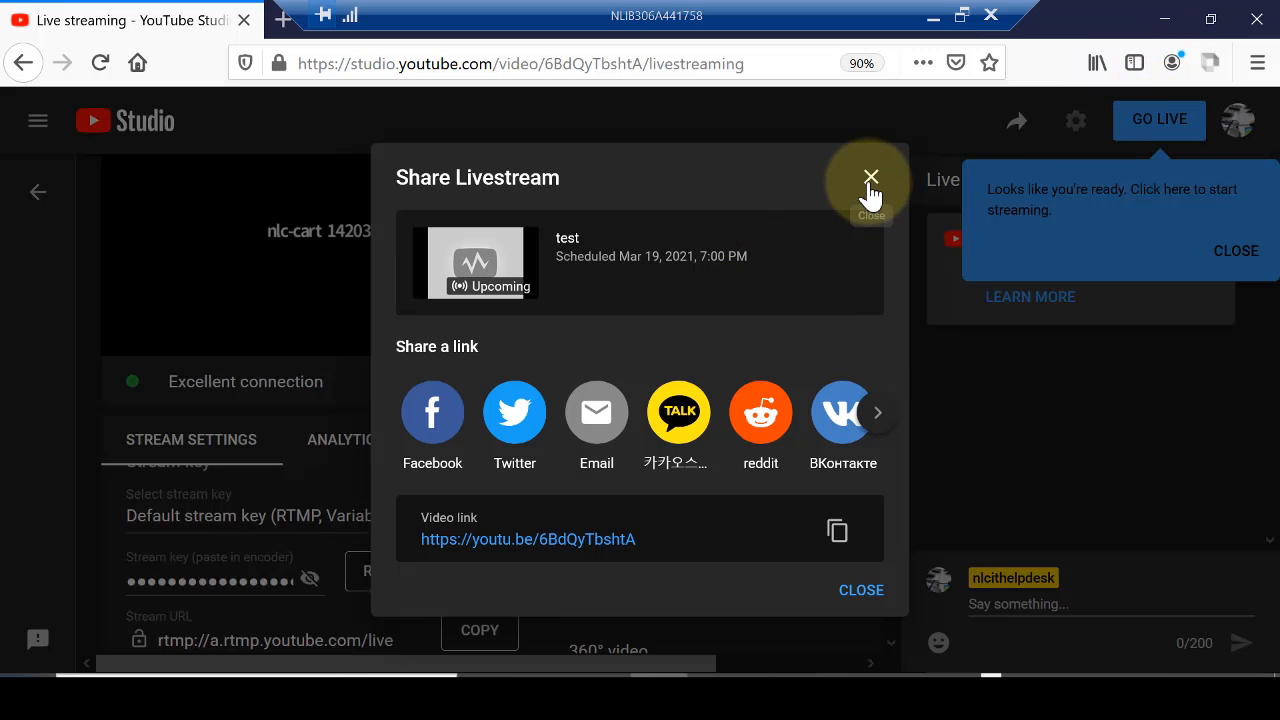
- Close the Share Livestream dialog in YouTube Studio, check the stream preview, and go live
{"action": "left_click", "coordinate": [869, 180]}
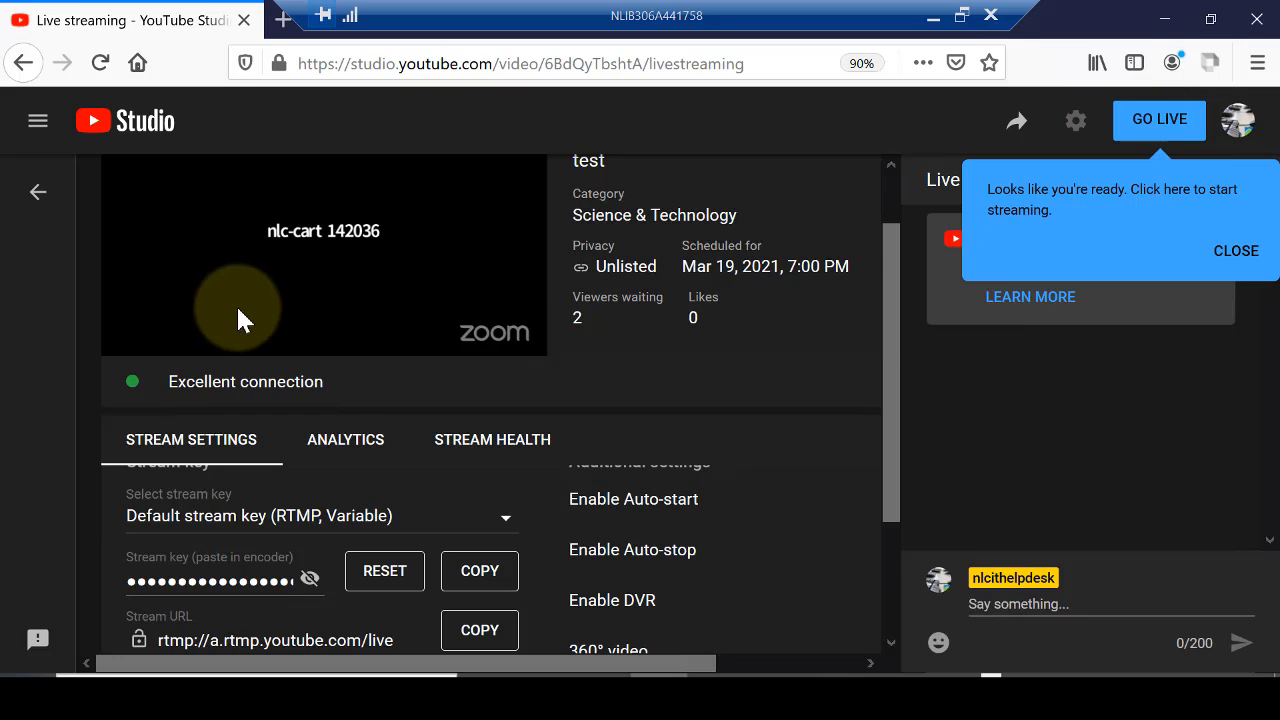
{"action": "mouse_move", "coordinate": [251, 286]}
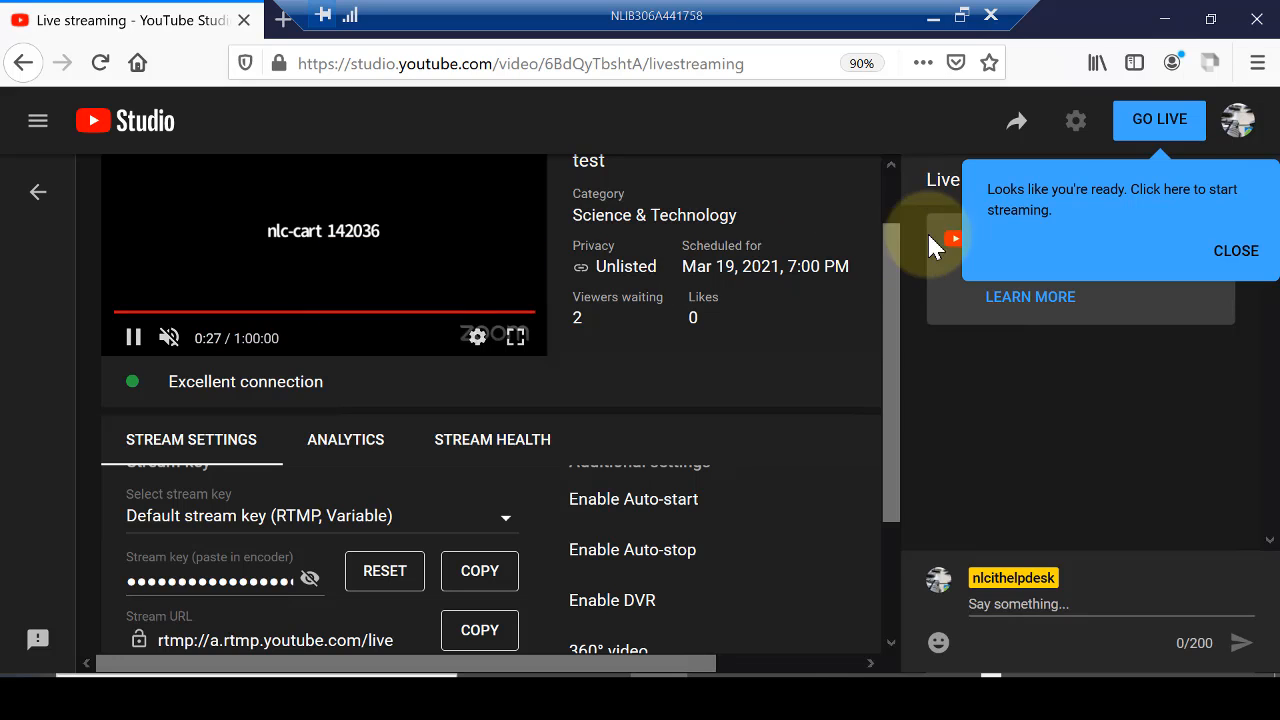
{"action": "left_click", "coordinate": [1168, 125]}
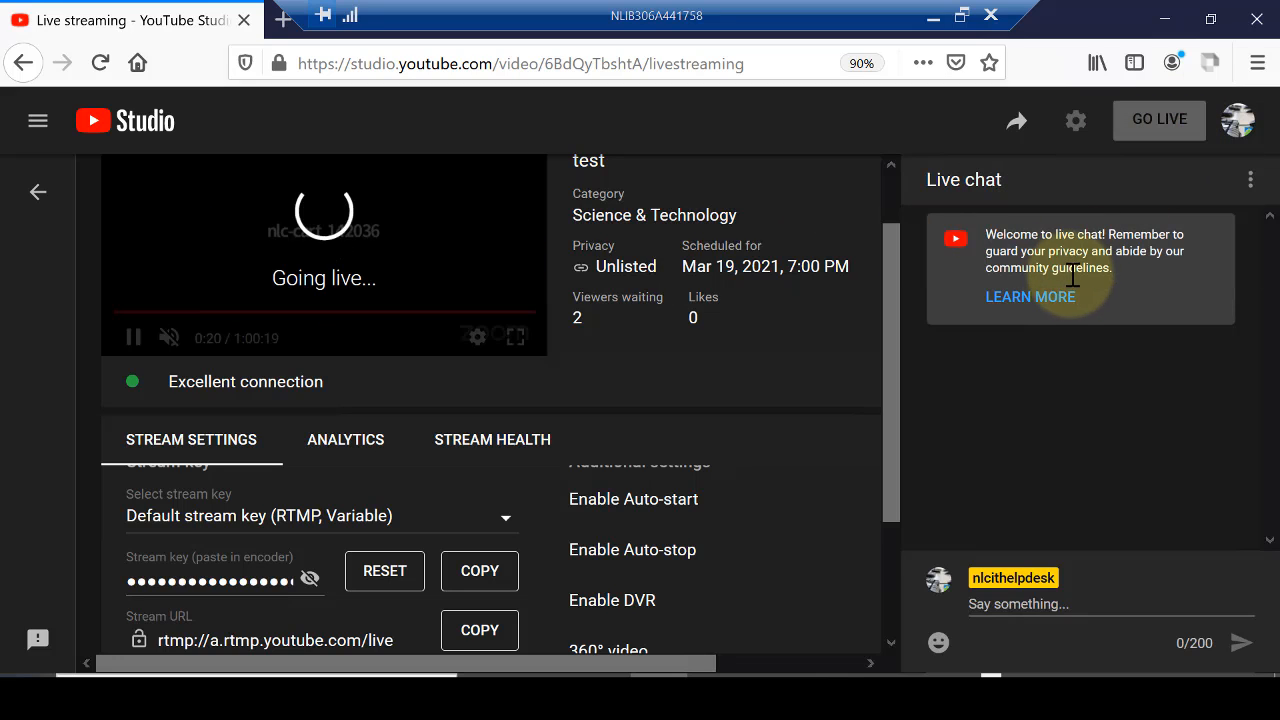